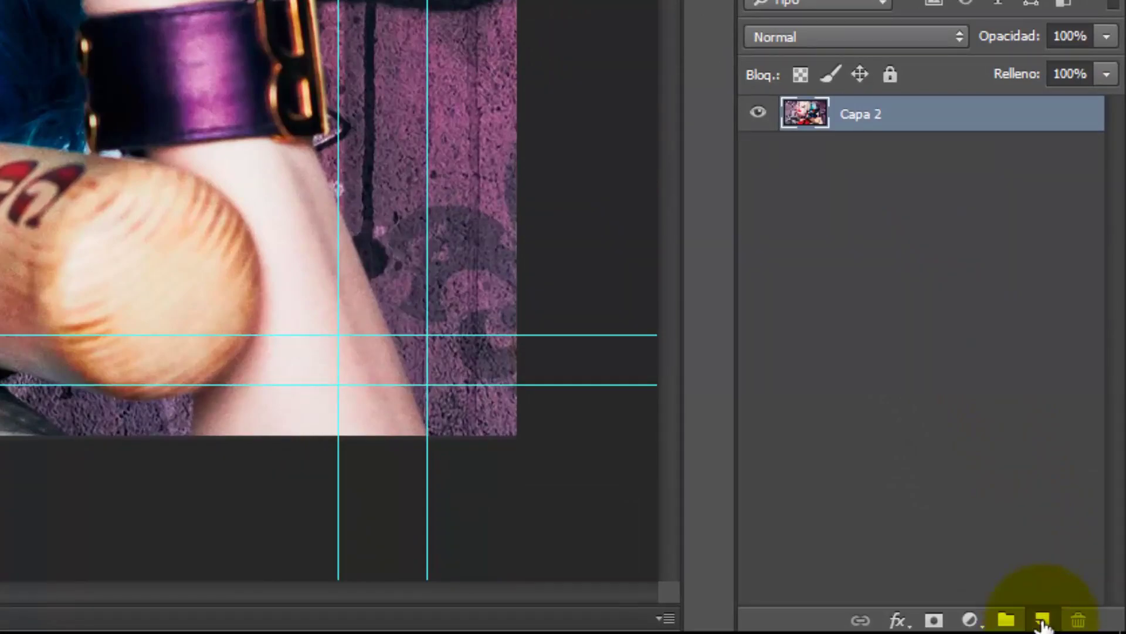
Add a new layer, Capa 3, with black/white colours and fill it solid black using the Paint Bucket
{"action": "left_click", "coordinate": [1043, 621]}
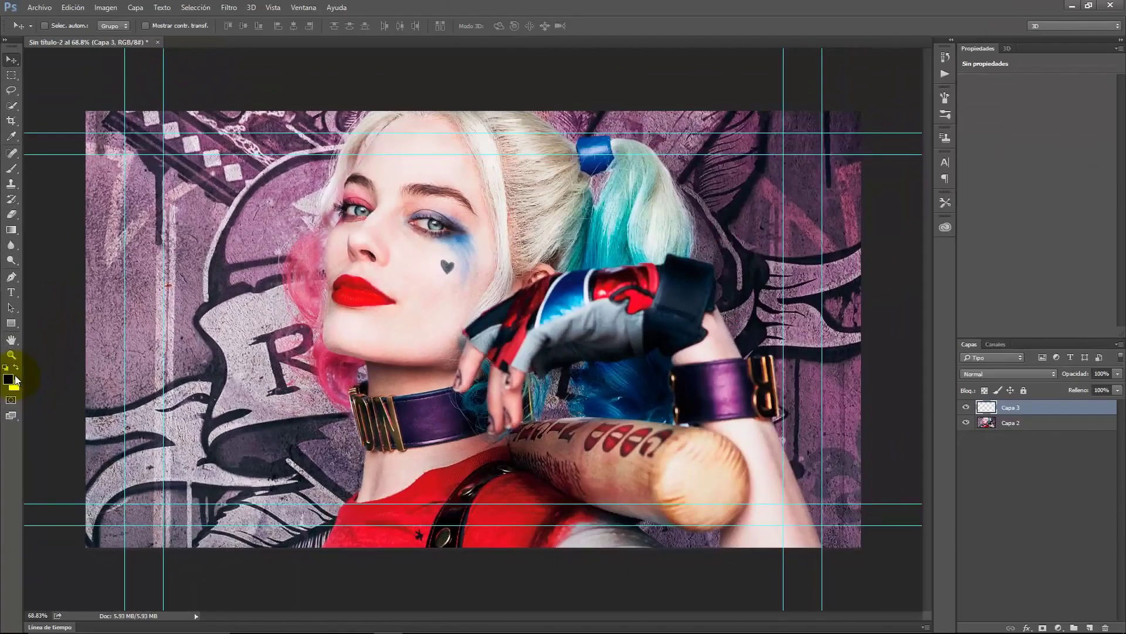
{"action": "left_click", "coordinate": [8, 380]}
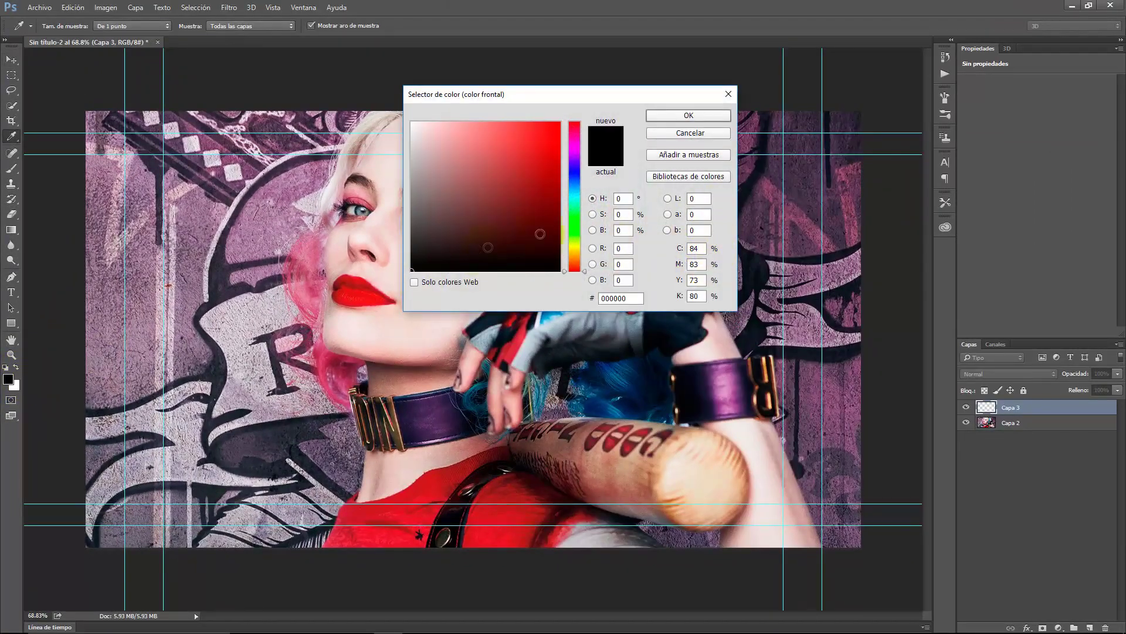
{"action": "left_click", "coordinate": [688, 115]}
{"action": "left_click", "coordinate": [14, 386]}
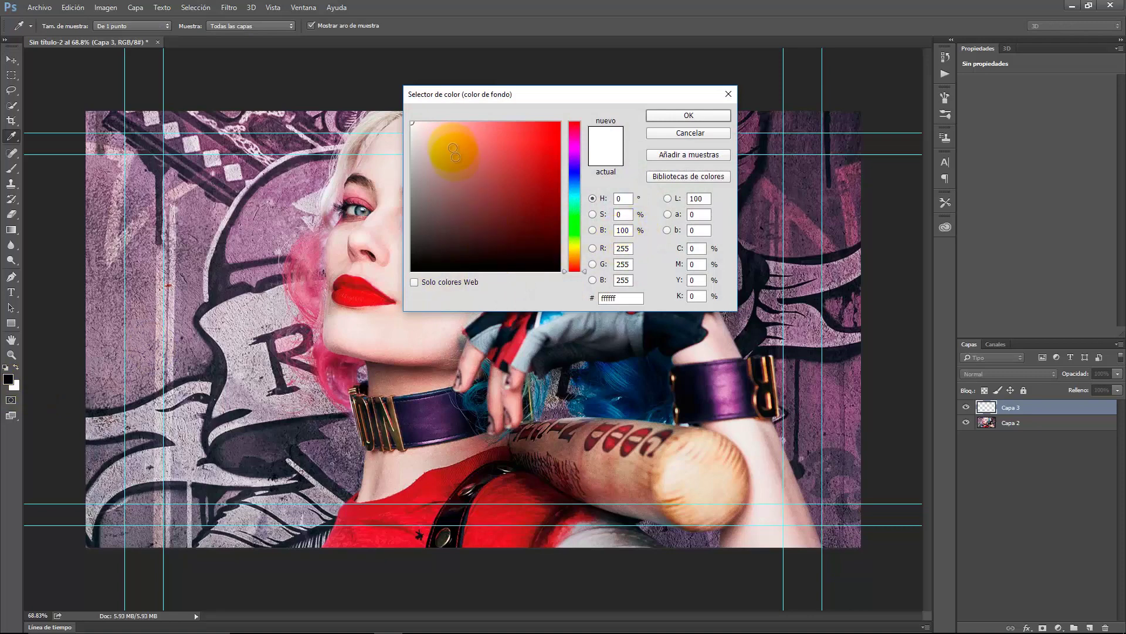
{"action": "left_click", "coordinate": [712, 115]}
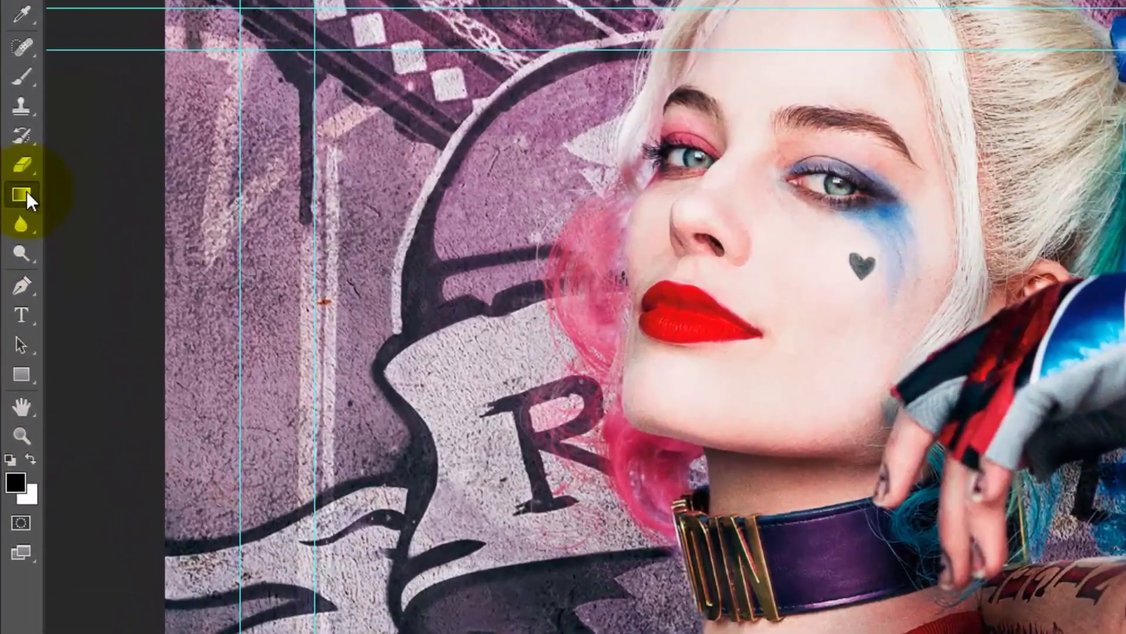
{"action": "right_click", "coordinate": [26, 192]}
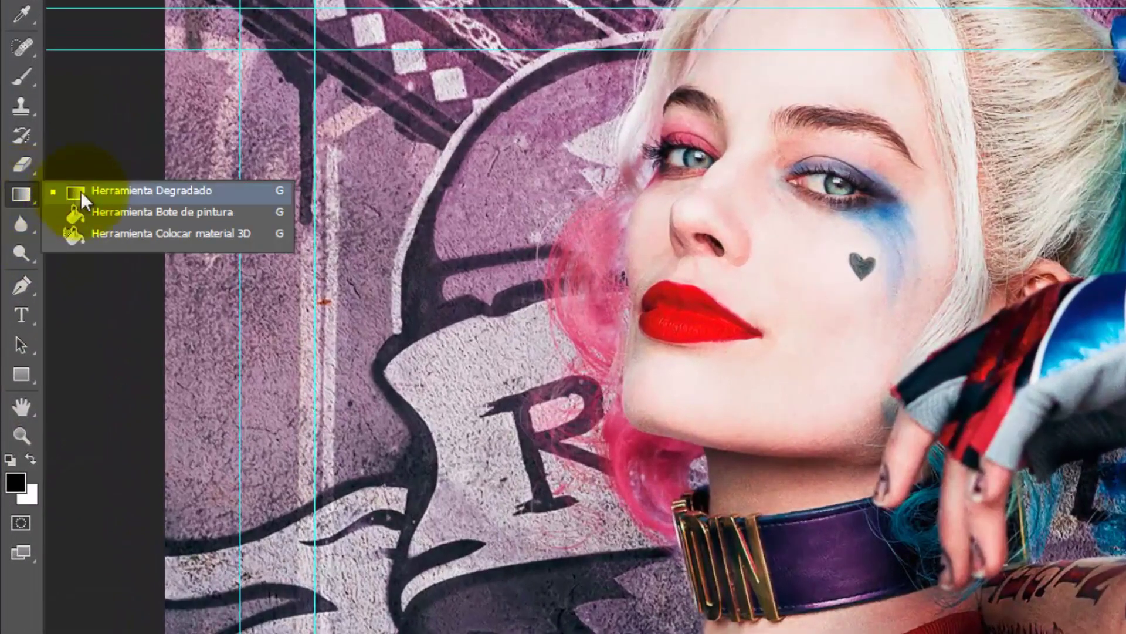
{"action": "left_click", "coordinate": [121, 211]}
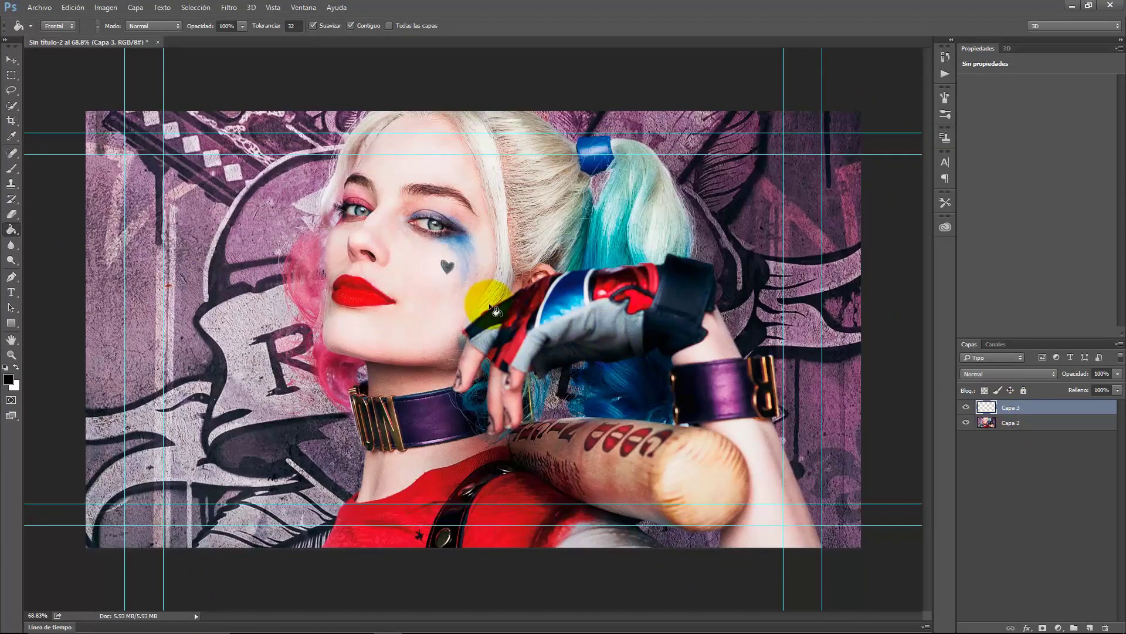
{"action": "left_click", "coordinate": [492, 306]}
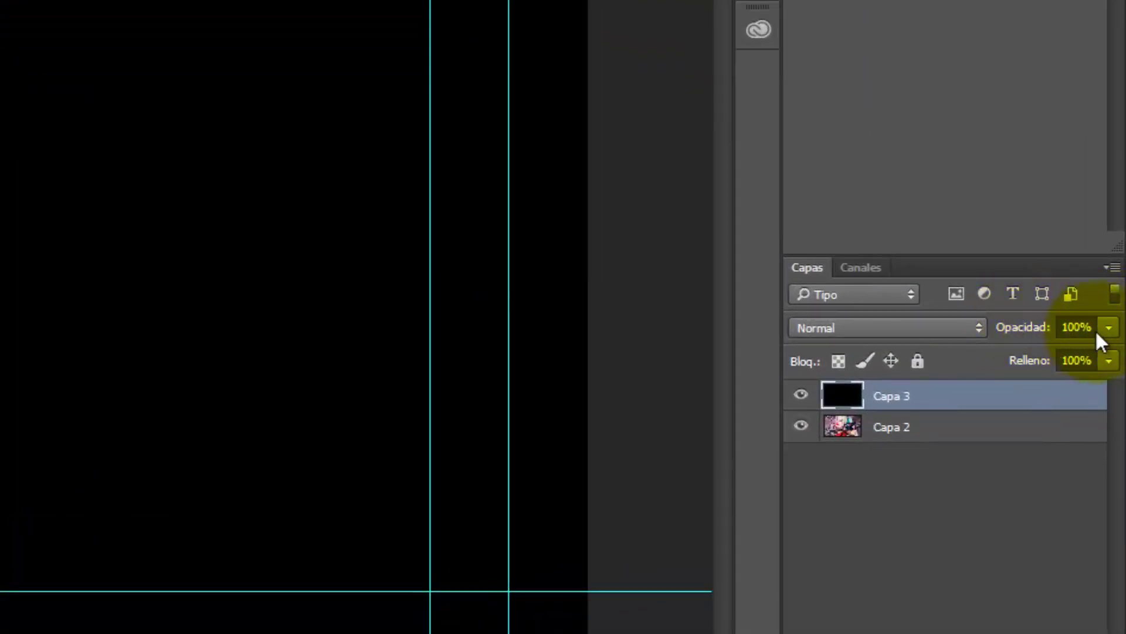
Lower the black layer's opacity to 70%
{"action": "mouse_move", "coordinate": [1109, 336]}
{"action": "left_mouse_down"}
{"action": "mouse_move", "coordinate": [1065, 352]}
{"action": "mouse_move", "coordinate": [1075, 352]}
{"action": "left_mouse_up"}
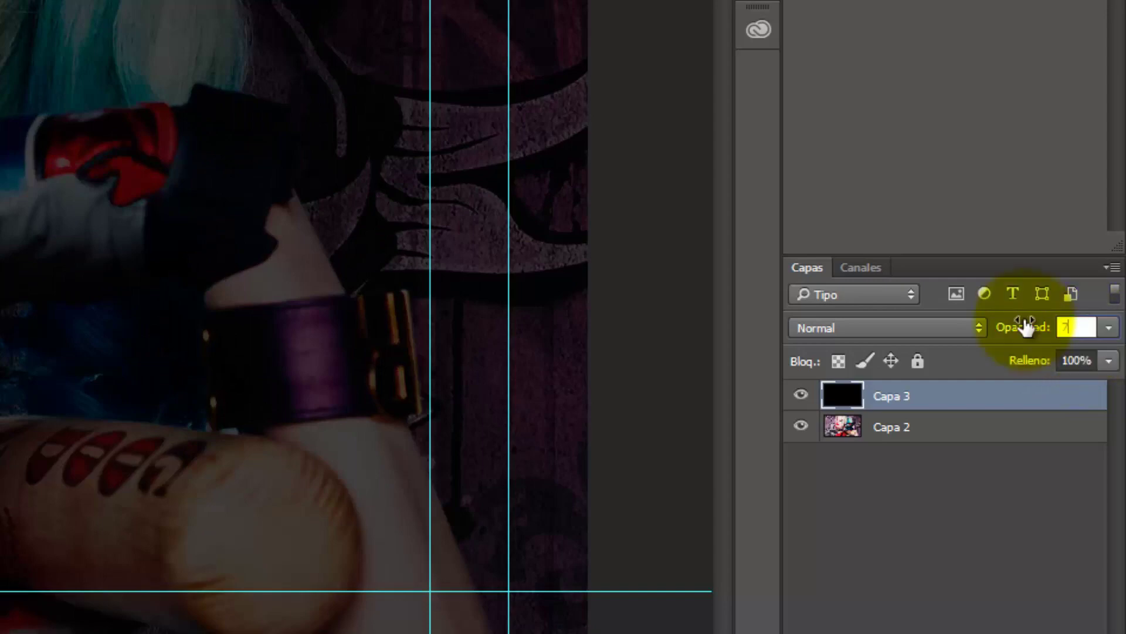
{"action": "type", "text": "0"}
{"action": "key", "text": "Return"}
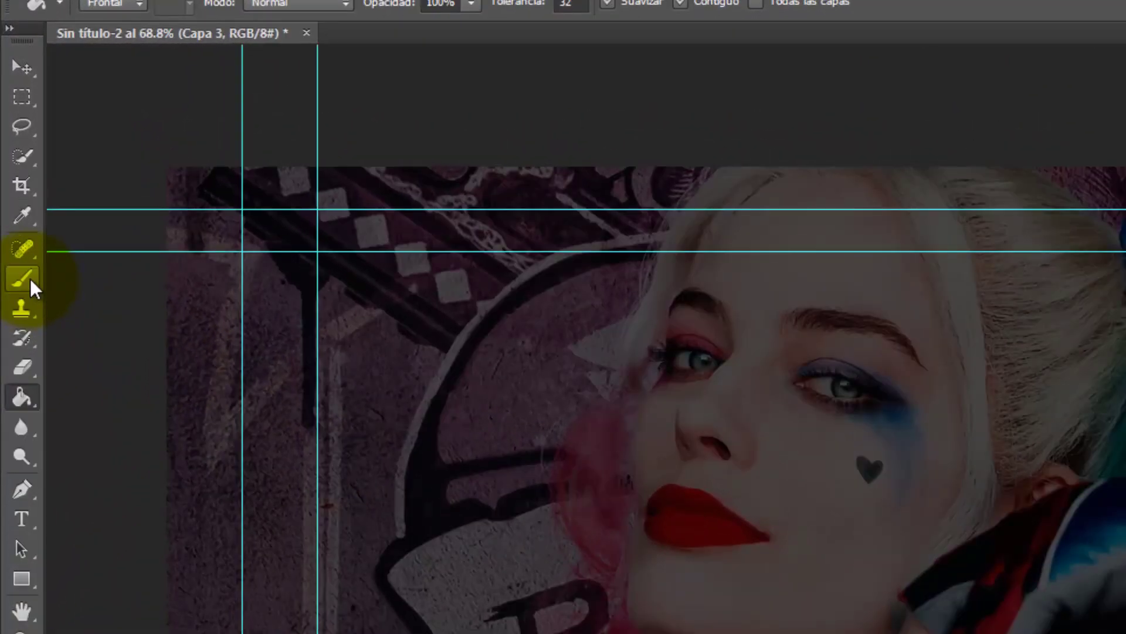
Switch to the Brush tool with white as the colour and a hard round 115 px brush
{"action": "left_click", "coordinate": [30, 278]}
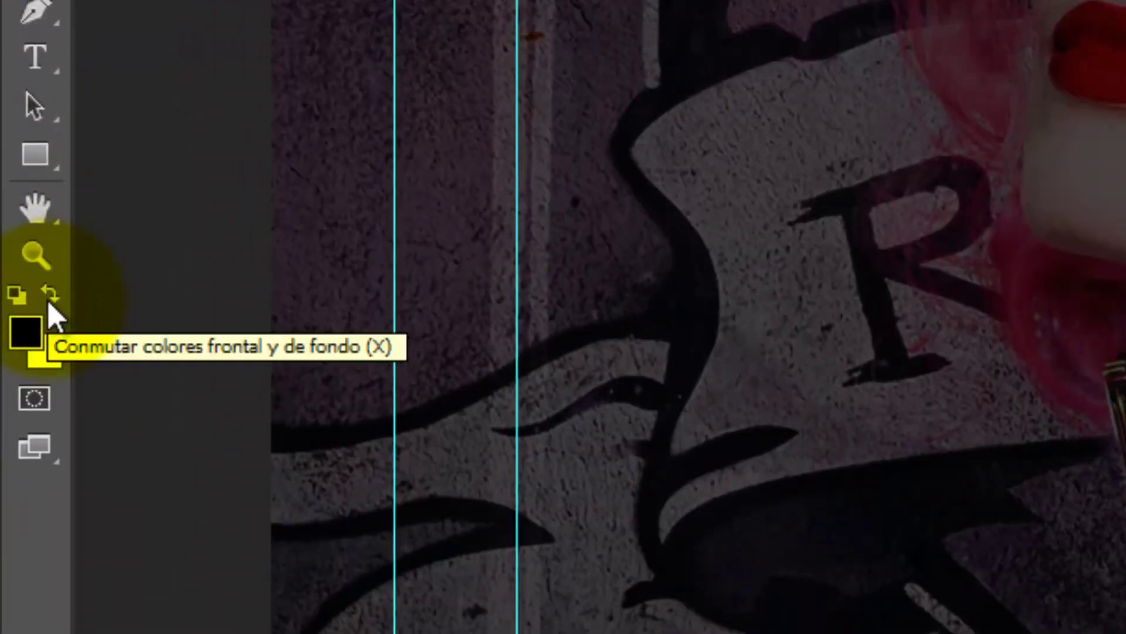
{"action": "left_click", "coordinate": [50, 295]}
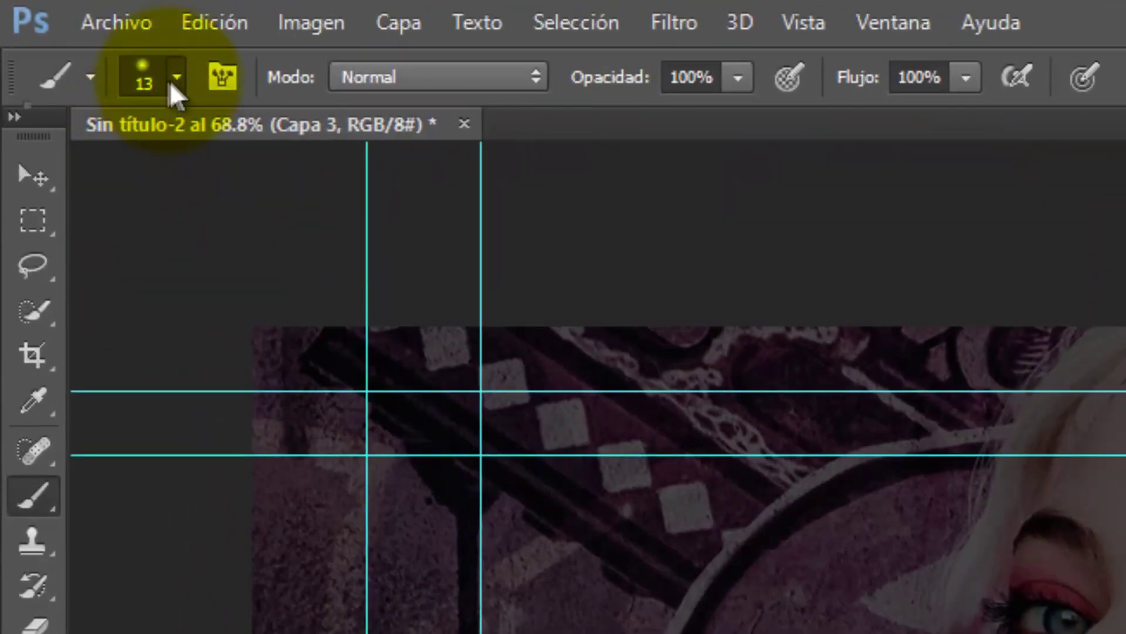
{"action": "left_click", "coordinate": [172, 81]}
{"action": "left_click", "coordinate": [139, 424]}
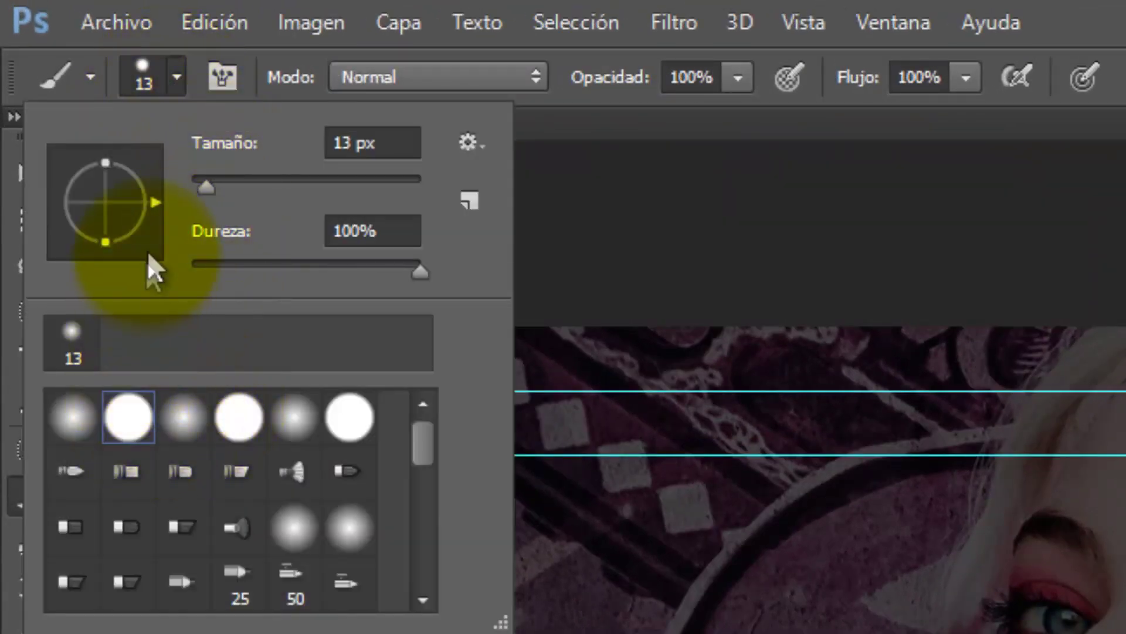
{"action": "left_click_drag", "start_coordinate": [202, 186], "coordinate": [286, 187]}
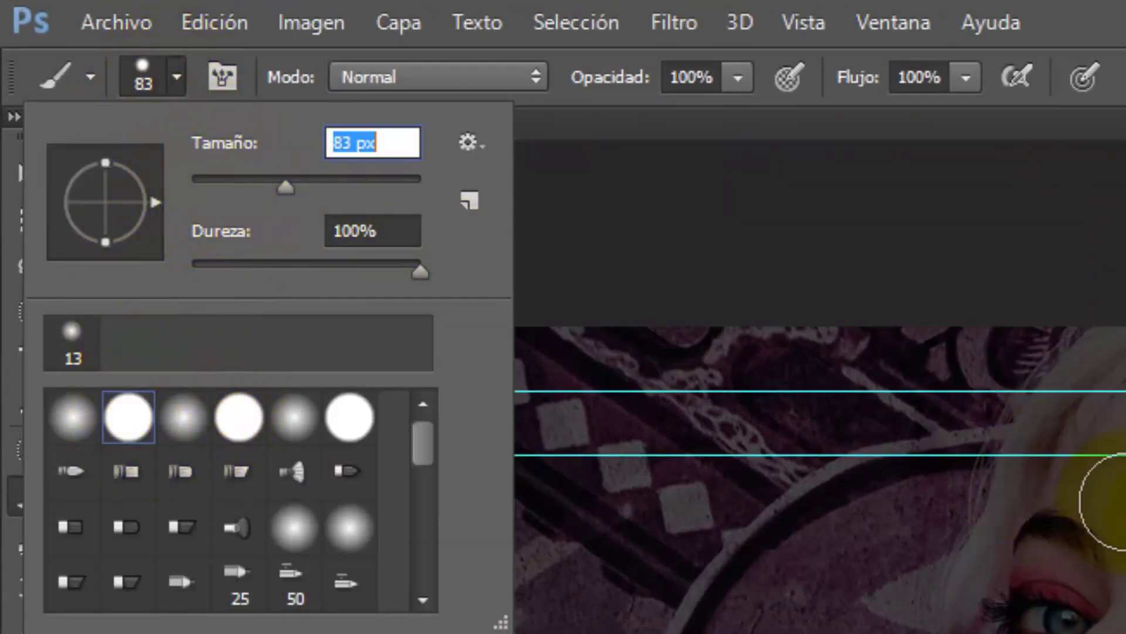
{"action": "left_click_drag", "start_coordinate": [288, 186], "coordinate": [315, 187]}
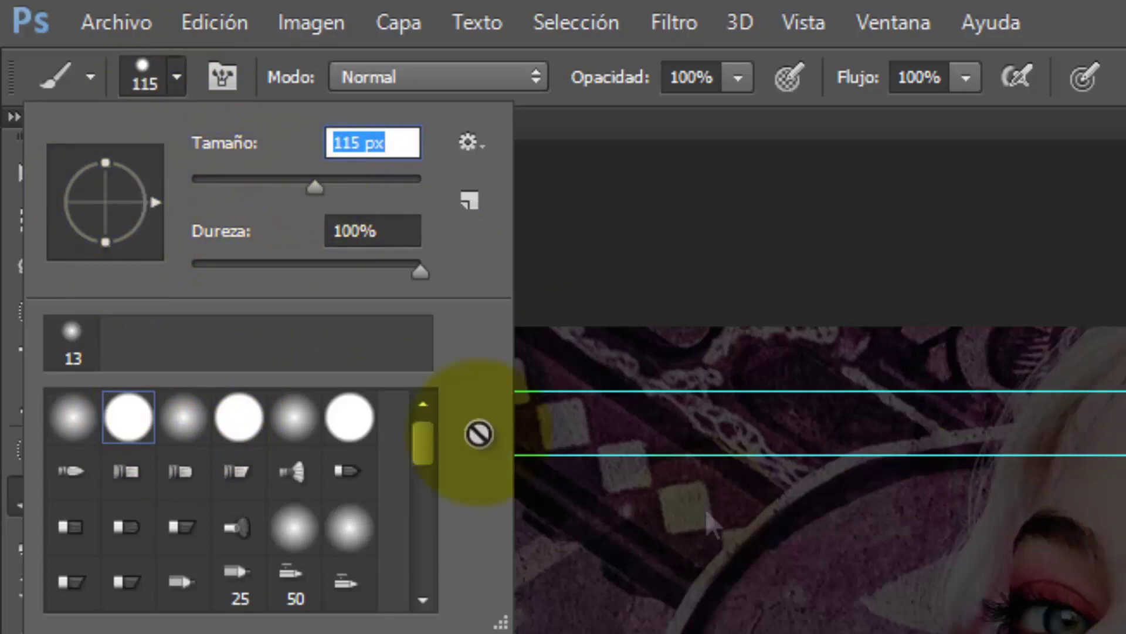
{"action": "left_click", "coordinate": [420, 272]}
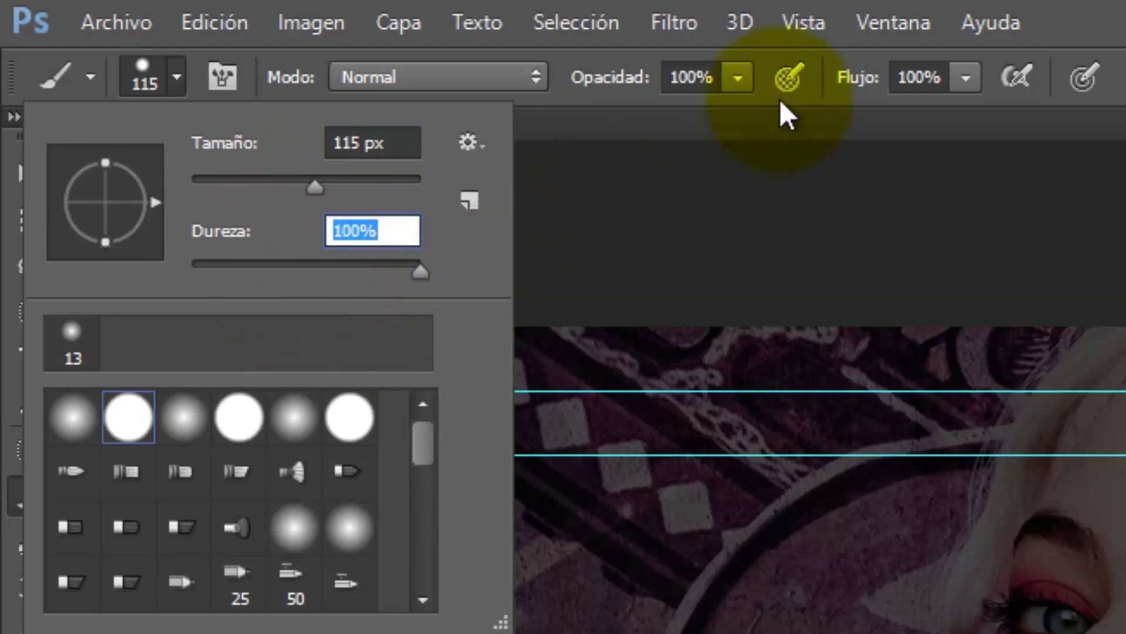
Set brush opacity to 20% and paint a white stroke from forehead to cheek
{"action": "left_click", "coordinate": [738, 78]}
{"action": "left_click", "coordinate": [625, 54]}
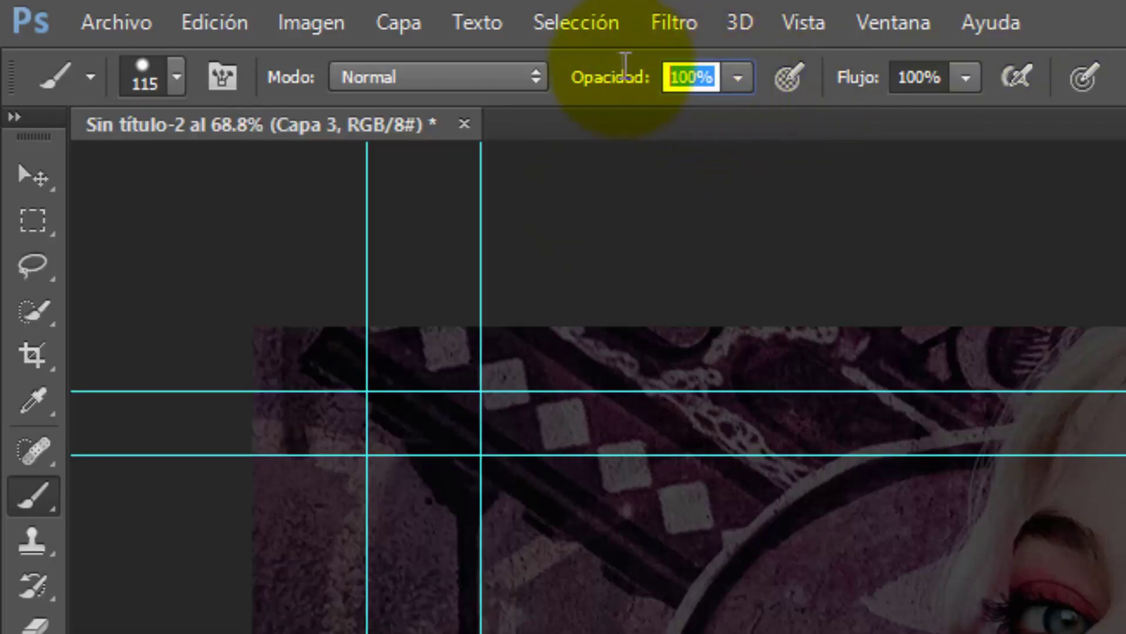
{"action": "type", "text": "20"}
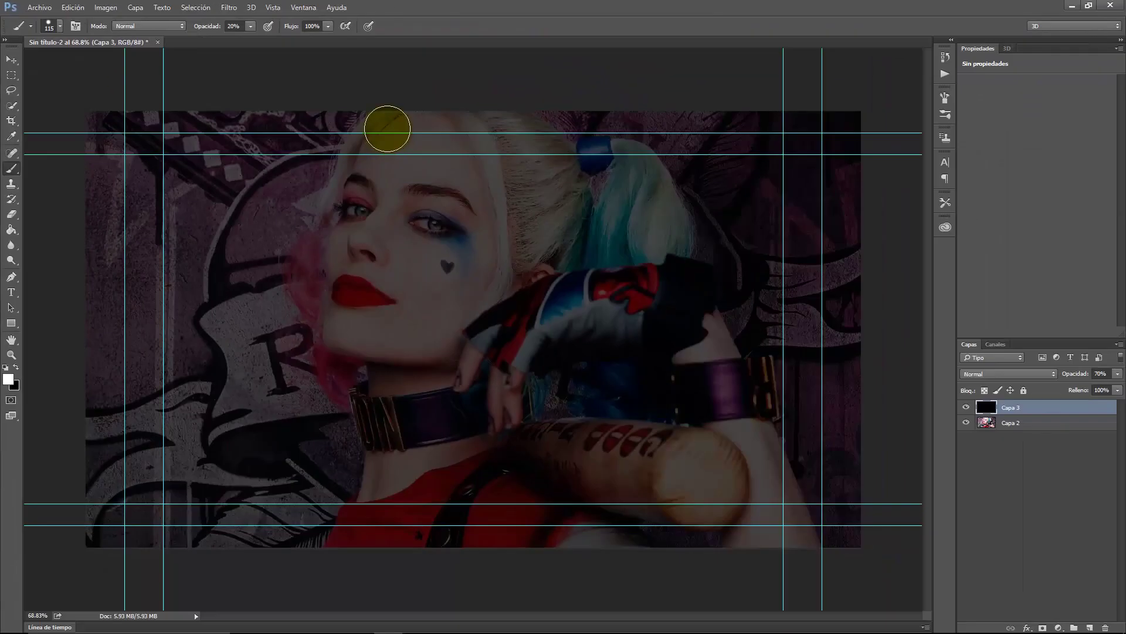
{"action": "mouse_move", "coordinate": [385, 126]}
{"action": "left_mouse_down"}
{"action": "mouse_move", "coordinate": [327, 300]}
{"action": "mouse_move", "coordinate": [353, 507]}
{"action": "mouse_move", "coordinate": [609, 521]}
{"action": "mouse_move", "coordinate": [540, 251]}
{"action": "mouse_move", "coordinate": [761, 442]}
{"action": "mouse_move", "coordinate": [625, 352]}
{"action": "mouse_move", "coordinate": [611, 276]}
{"action": "left_mouse_up"}
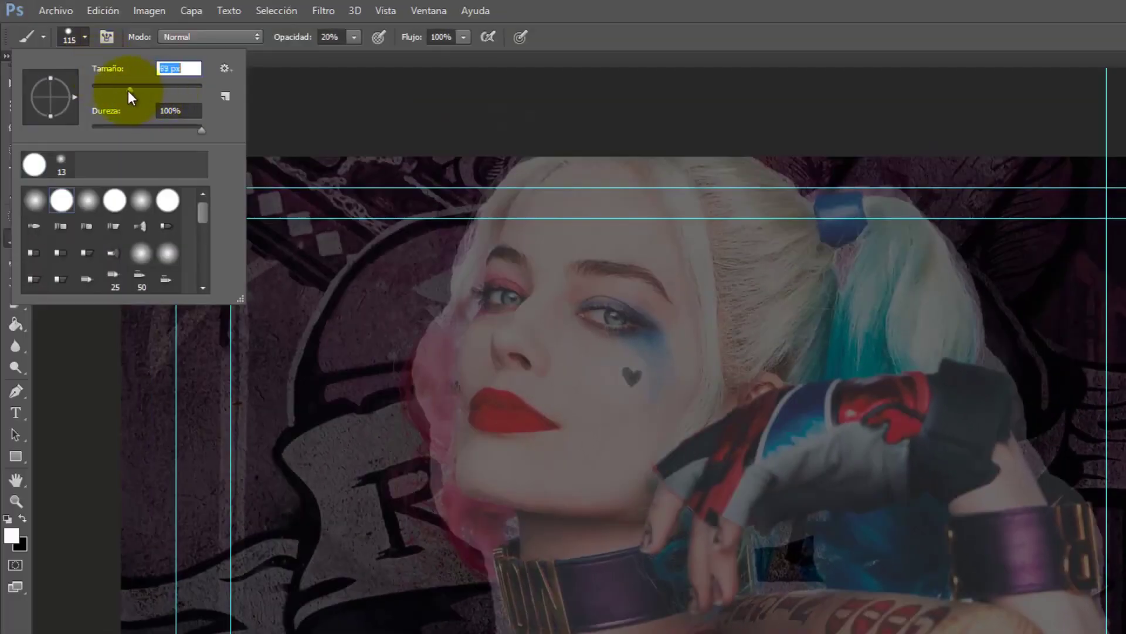
Shrink the brush to 57 px and paint white over the face, forehead, lower figure, arm and glove
{"action": "left_click_drag", "start_coordinate": [128, 90], "coordinate": [125, 89]}
{"action": "left_click", "coordinate": [549, 194]}
{"action": "mouse_move", "coordinate": [538, 207]}
{"action": "left_mouse_down"}
{"action": "mouse_move", "coordinate": [478, 328]}
{"action": "mouse_move", "coordinate": [679, 433]}
{"action": "left_mouse_up"}
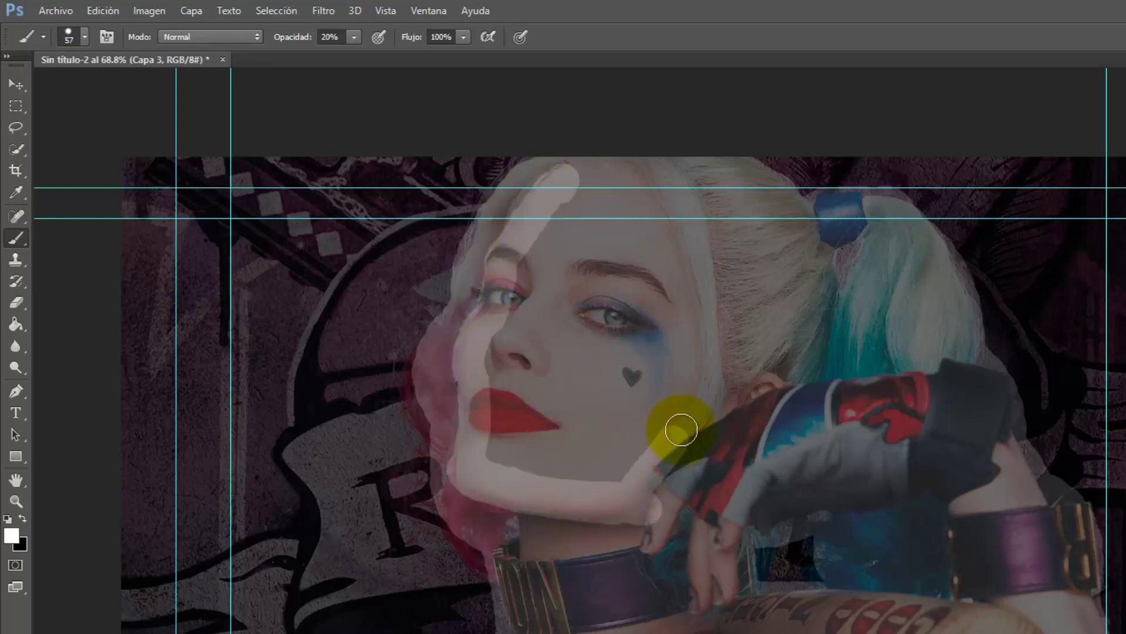
{"action": "left_click_drag", "start_coordinate": [679, 433], "coordinate": [709, 327]}
{"action": "mouse_move", "coordinate": [530, 370]}
{"action": "left_mouse_down"}
{"action": "mouse_move", "coordinate": [531, 421]}
{"action": "mouse_move", "coordinate": [817, 319]}
{"action": "mouse_move", "coordinate": [784, 352]}
{"action": "mouse_move", "coordinate": [742, 246]}
{"action": "mouse_move", "coordinate": [794, 332]}
{"action": "mouse_move", "coordinate": [762, 232]}
{"action": "mouse_move", "coordinate": [694, 490]}
{"action": "mouse_move", "coordinate": [662, 528]}
{"action": "mouse_move", "coordinate": [704, 433]}
{"action": "mouse_move", "coordinate": [822, 605]}
{"action": "mouse_move", "coordinate": [810, 633]}
{"action": "left_mouse_up"}
{"action": "left_click_drag", "start_coordinate": [737, 617], "coordinate": [693, 506]}
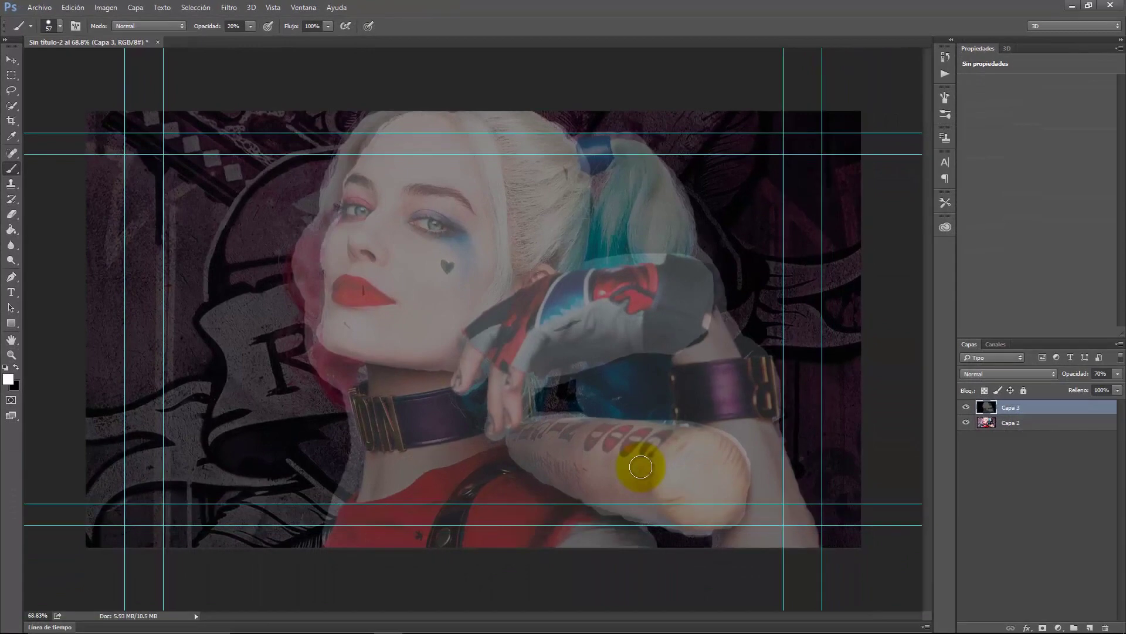
{"action": "mouse_move", "coordinate": [641, 466]}
{"action": "left_mouse_down"}
{"action": "mouse_move", "coordinate": [541, 452]}
{"action": "mouse_move", "coordinate": [452, 146]}
{"action": "mouse_move", "coordinate": [364, 289]}
{"action": "mouse_move", "coordinate": [649, 273]}
{"action": "mouse_move", "coordinate": [534, 301]}
{"action": "mouse_move", "coordinate": [608, 305]}
{"action": "mouse_move", "coordinate": [616, 395]}
{"action": "mouse_move", "coordinate": [574, 327]}
{"action": "mouse_move", "coordinate": [563, 450]}
{"action": "mouse_move", "coordinate": [703, 486]}
{"action": "left_mouse_up"}
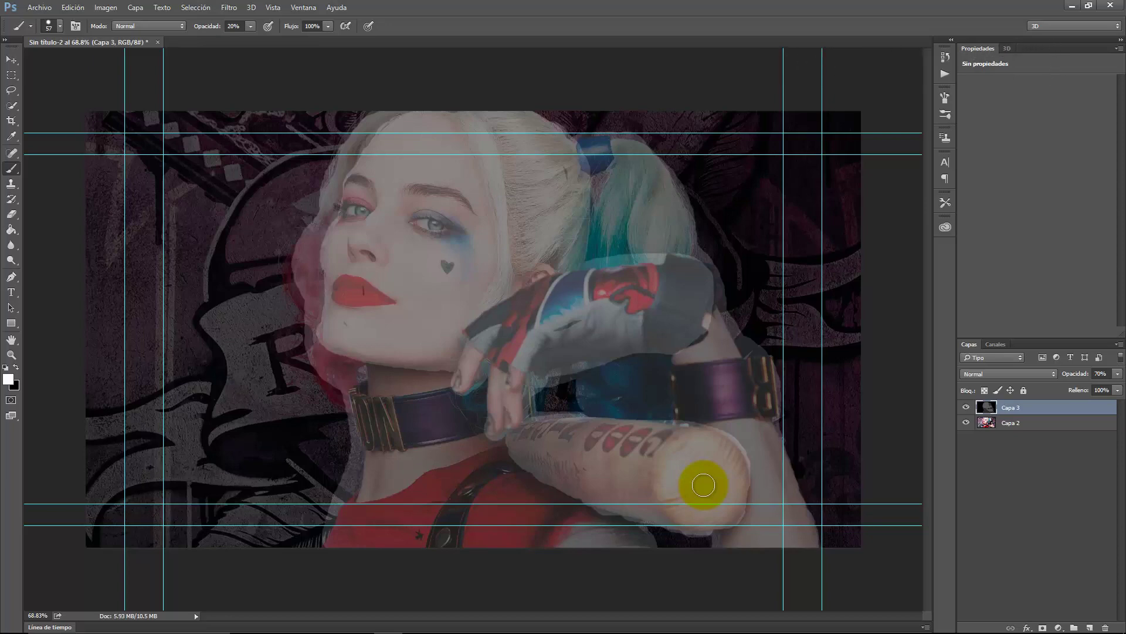
Shrink the brush to 22 px and add white strokes near the eye, nose, eyebrow, cheek heart and lips
{"action": "left_click", "coordinate": [59, 26]}
{"action": "left_click_drag", "start_coordinate": [89, 63], "coordinate": [78, 65]}
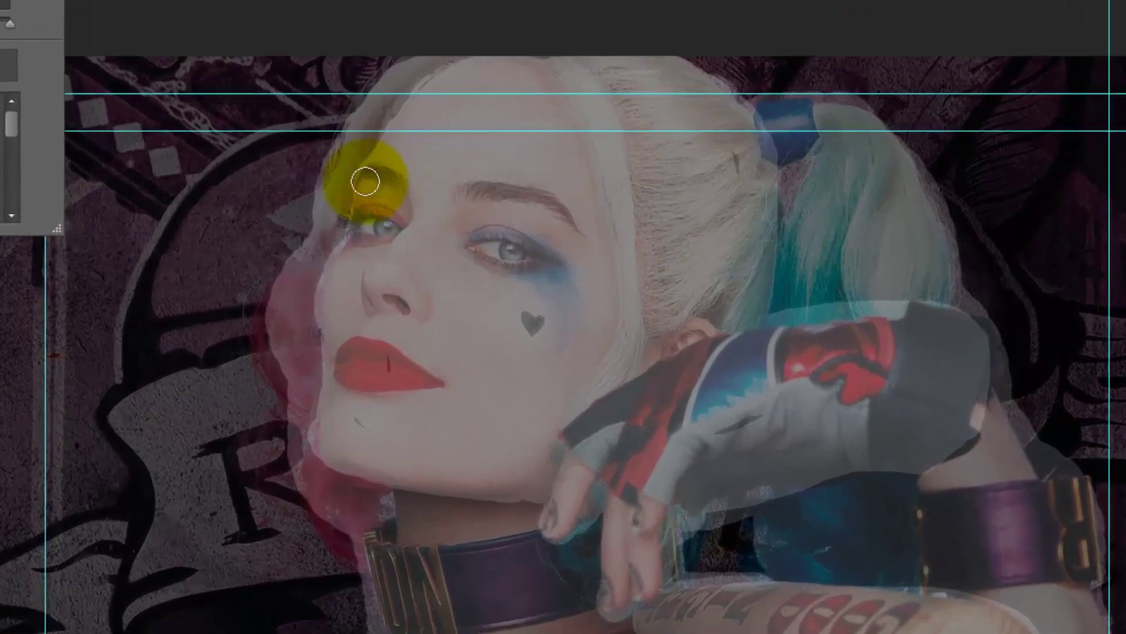
{"action": "mouse_move", "coordinate": [372, 181]}
{"action": "left_mouse_down"}
{"action": "mouse_move", "coordinate": [411, 205]}
{"action": "mouse_move", "coordinate": [411, 290]}
{"action": "left_mouse_up"}
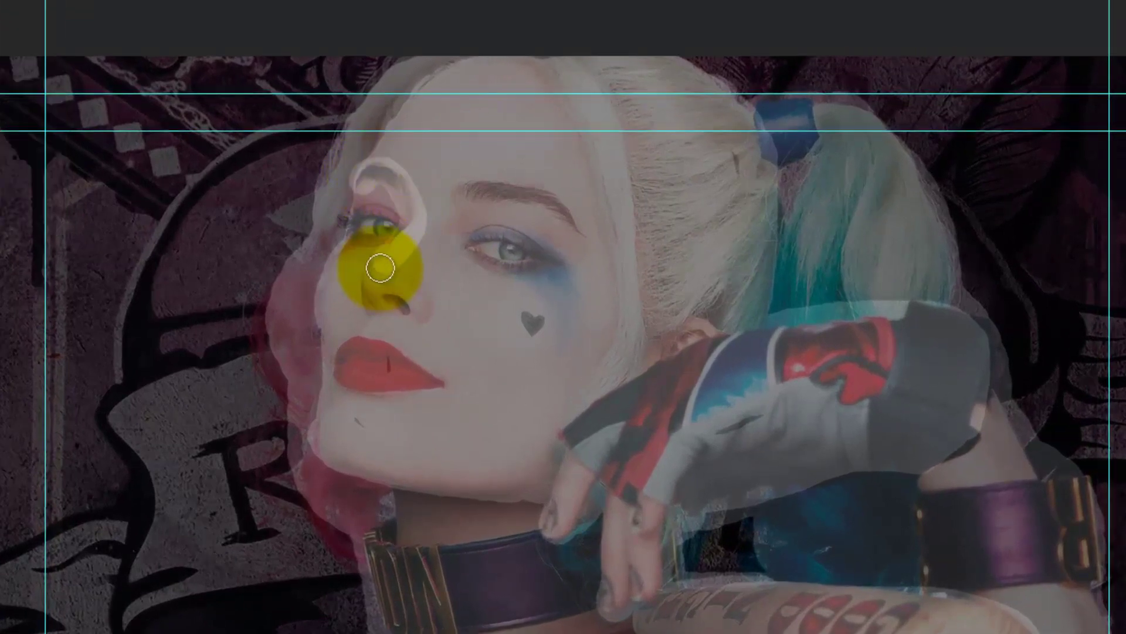
{"action": "left_click_drag", "start_coordinate": [411, 290], "coordinate": [376, 297]}
{"action": "left_click_drag", "start_coordinate": [455, 188], "coordinate": [579, 226]}
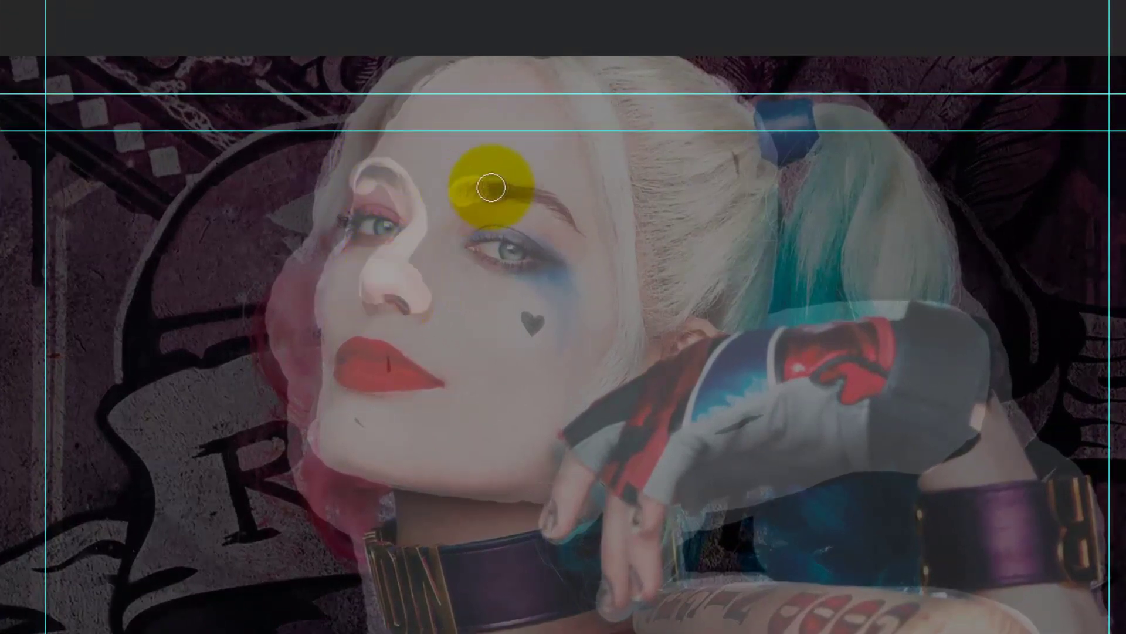
{"action": "mouse_move", "coordinate": [523, 289]}
{"action": "left_mouse_down"}
{"action": "mouse_move", "coordinate": [531, 344]}
{"action": "mouse_move", "coordinate": [491, 332]}
{"action": "mouse_move", "coordinate": [548, 314]}
{"action": "mouse_move", "coordinate": [503, 360]}
{"action": "mouse_move", "coordinate": [493, 329]}
{"action": "left_mouse_up"}
{"action": "mouse_move", "coordinate": [356, 353]}
{"action": "left_mouse_down"}
{"action": "mouse_move", "coordinate": [428, 377]}
{"action": "mouse_move", "coordinate": [382, 377]}
{"action": "mouse_move", "coordinate": [353, 361]}
{"action": "mouse_move", "coordinate": [403, 378]}
{"action": "left_mouse_up"}
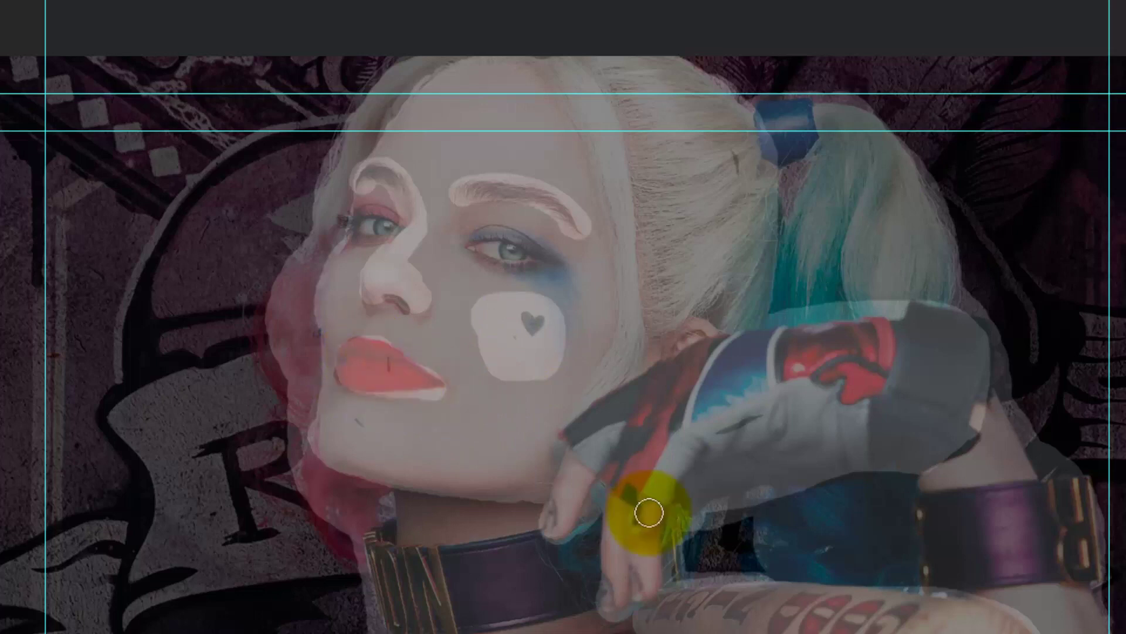
Paint extra white over the glove, bat end, chin and nose tip
{"action": "mouse_move", "coordinate": [760, 379]}
{"action": "left_mouse_down"}
{"action": "mouse_move", "coordinate": [850, 382]}
{"action": "mouse_move", "coordinate": [711, 427]}
{"action": "mouse_move", "coordinate": [641, 495]}
{"action": "mouse_move", "coordinate": [703, 449]}
{"action": "left_mouse_up"}
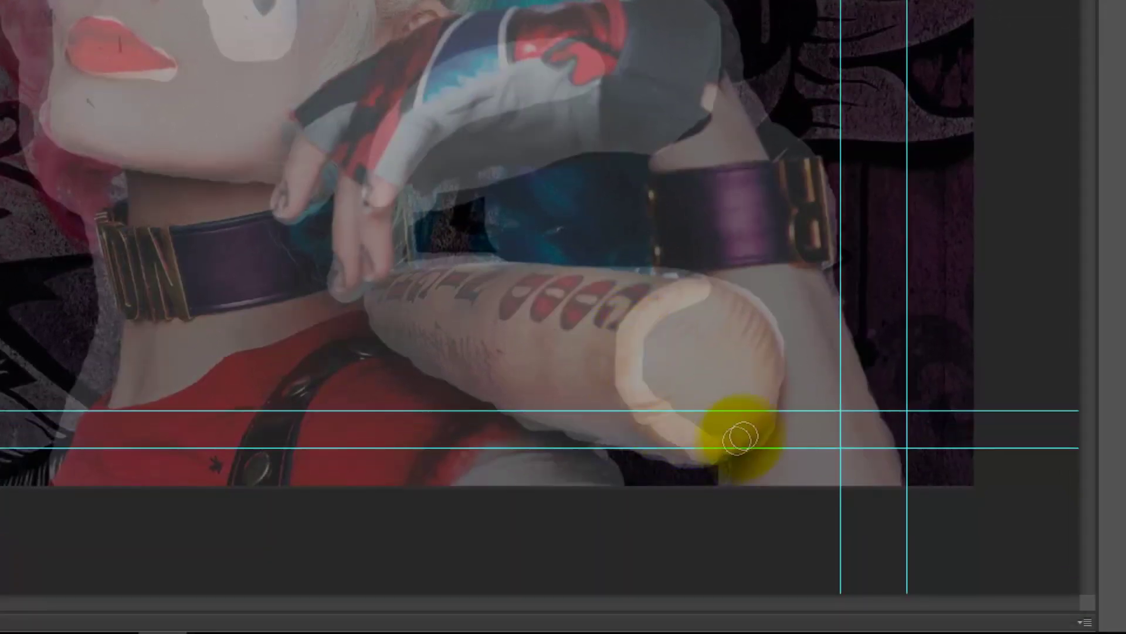
{"action": "mouse_move", "coordinate": [740, 437]}
{"action": "left_mouse_down"}
{"action": "mouse_move", "coordinate": [721, 302]}
{"action": "mouse_move", "coordinate": [604, 378]}
{"action": "mouse_move", "coordinate": [737, 417]}
{"action": "left_mouse_up"}
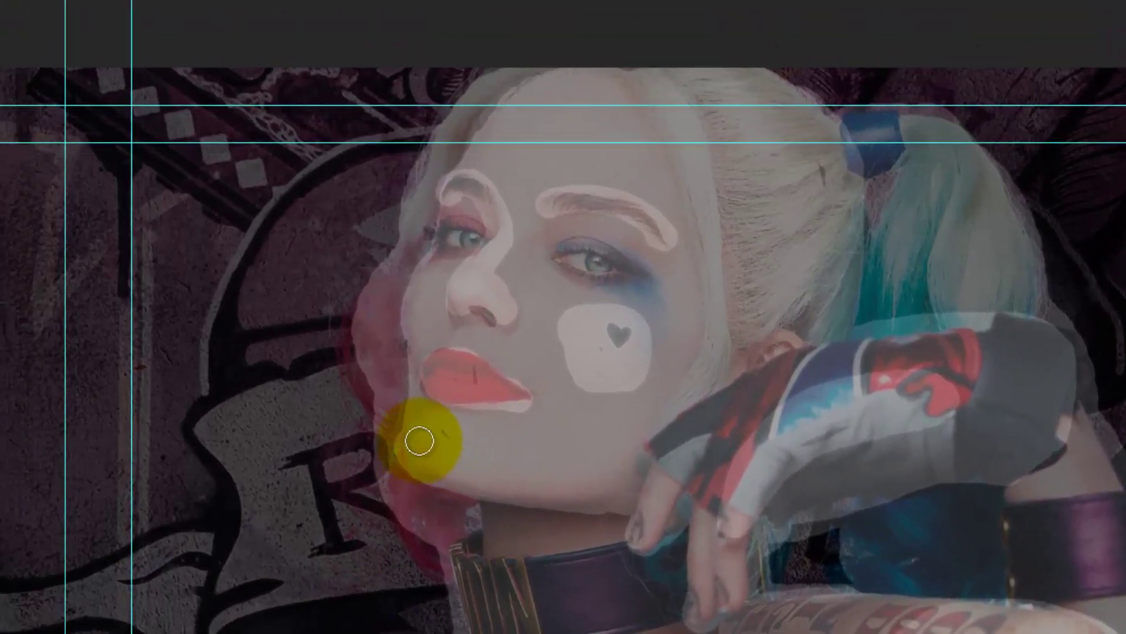
{"action": "mouse_move", "coordinate": [420, 442]}
{"action": "left_mouse_down"}
{"action": "mouse_move", "coordinate": [453, 453]}
{"action": "mouse_move", "coordinate": [424, 445]}
{"action": "left_mouse_up"}
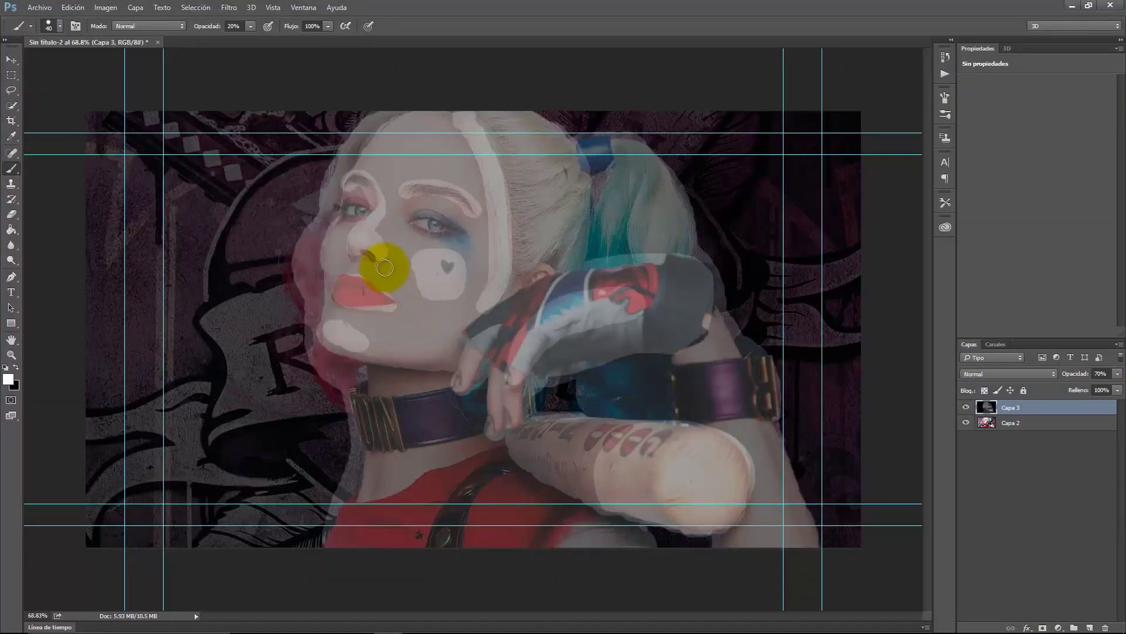
{"action": "left_click", "coordinate": [356, 239]}
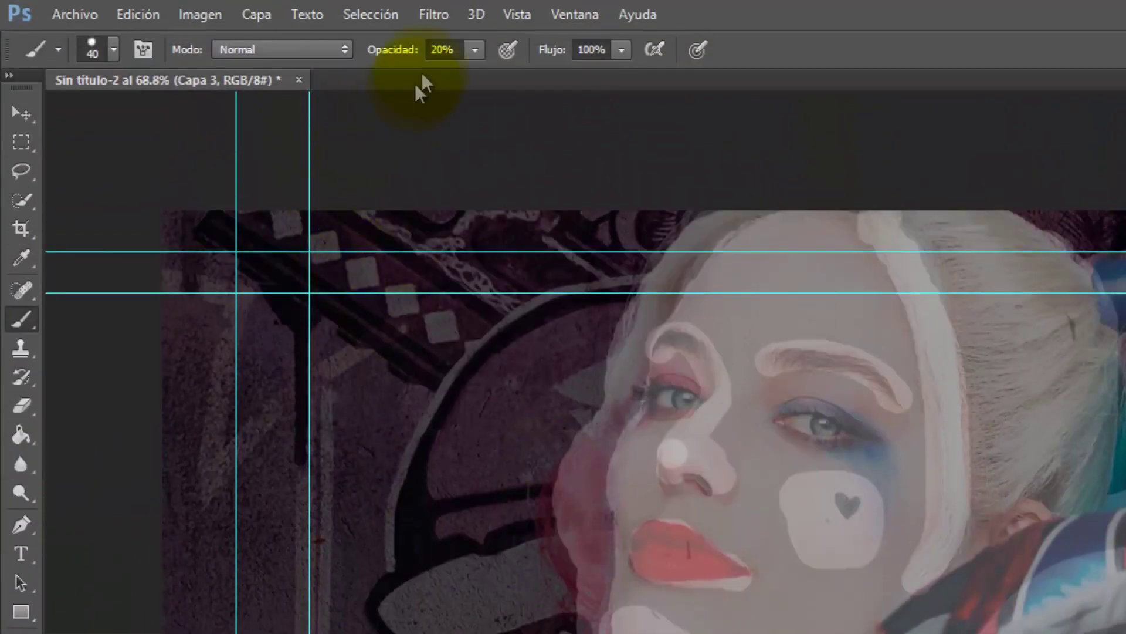
{"action": "left_click", "coordinate": [475, 50]}
Lower brush opacity to 9% and add faint white along the face edge, ponytail, arm and neck
{"action": "left_click_drag", "start_coordinate": [473, 75], "coordinate": [463, 75]}
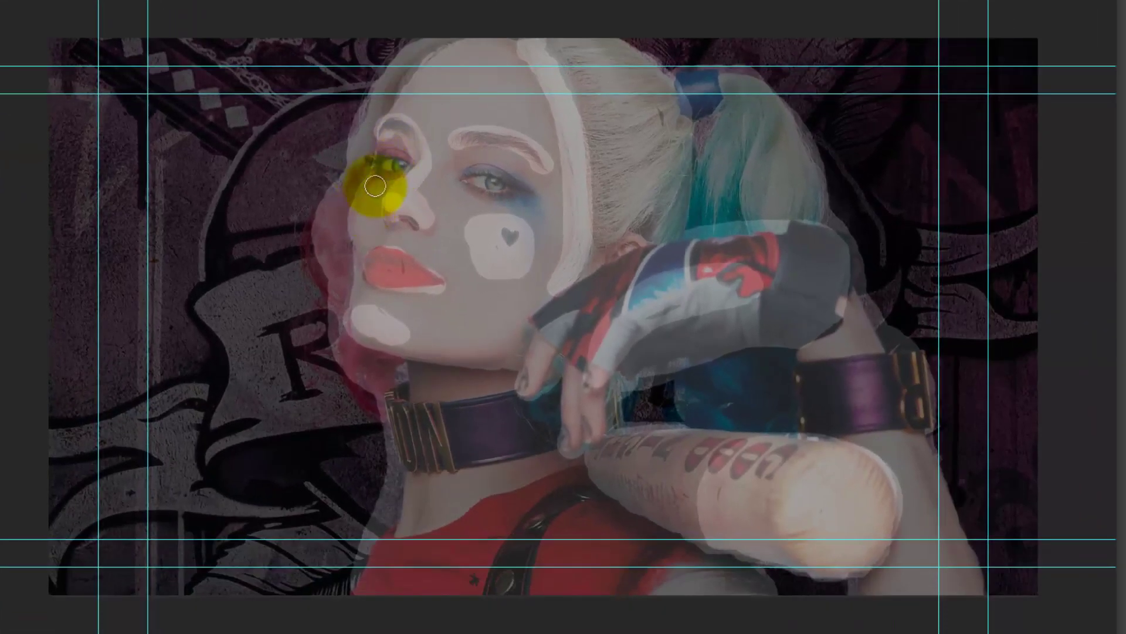
{"action": "left_click_drag", "start_coordinate": [375, 187], "coordinate": [349, 189]}
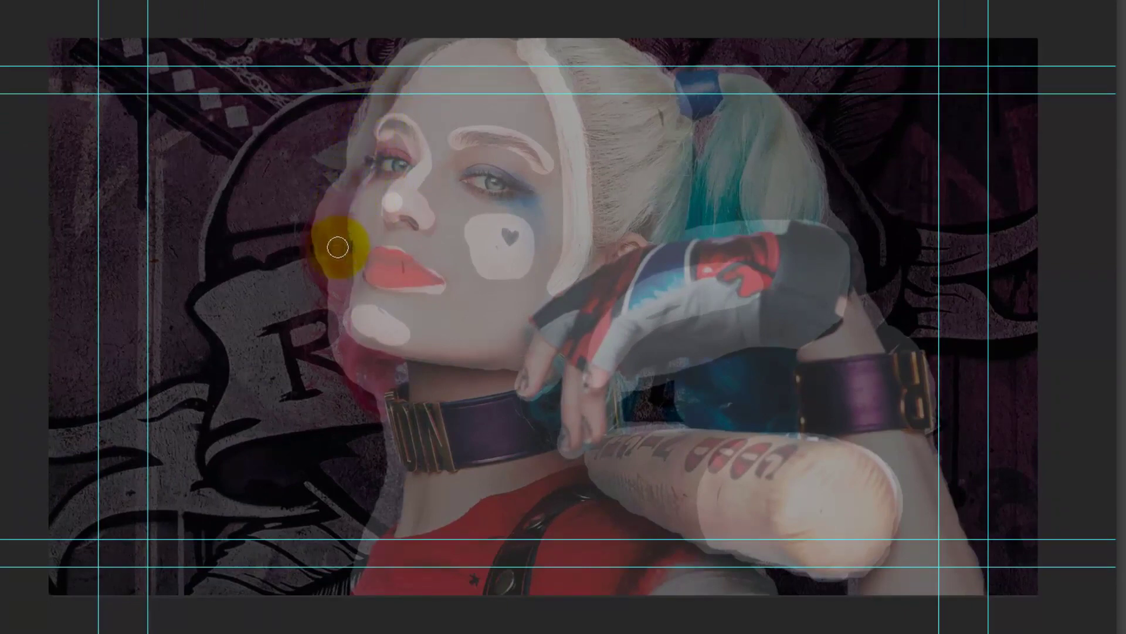
{"action": "left_click_drag", "start_coordinate": [349, 188], "coordinate": [343, 287]}
{"action": "left_click_drag", "start_coordinate": [710, 176], "coordinate": [712, 176]}
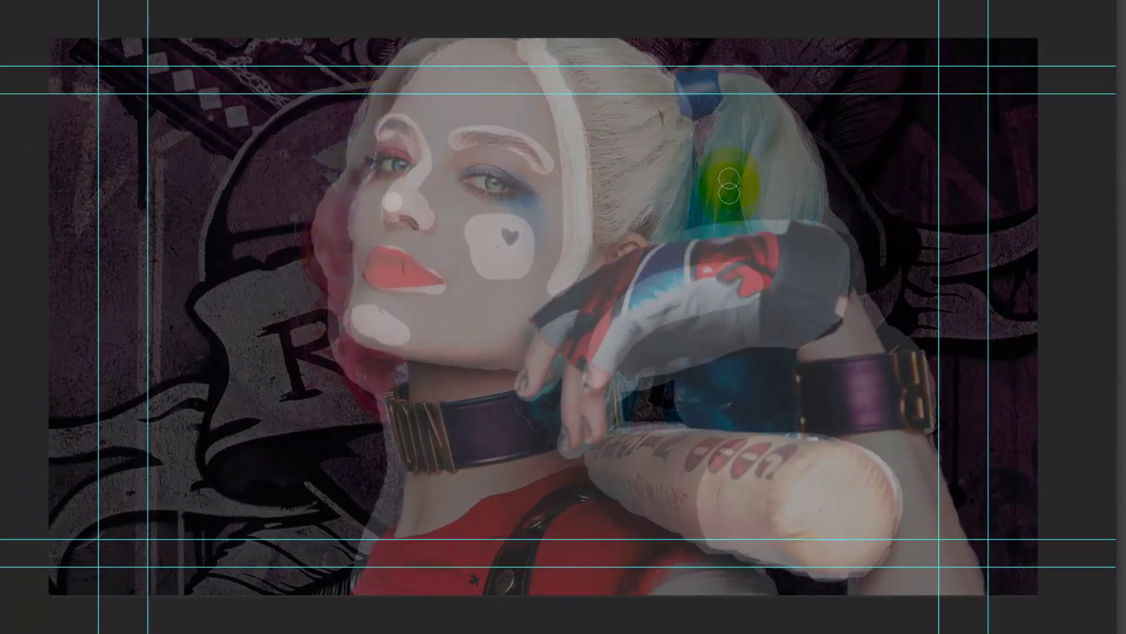
{"action": "mouse_move", "coordinate": [804, 448]}
{"action": "left_mouse_down"}
{"action": "mouse_move", "coordinate": [704, 398]}
{"action": "mouse_move", "coordinate": [767, 414]}
{"action": "left_mouse_up"}
{"action": "mouse_move", "coordinate": [398, 398]}
{"action": "left_mouse_down"}
{"action": "mouse_move", "coordinate": [484, 378]}
{"action": "mouse_move", "coordinate": [475, 398]}
{"action": "mouse_move", "coordinate": [428, 391]}
{"action": "left_mouse_up"}
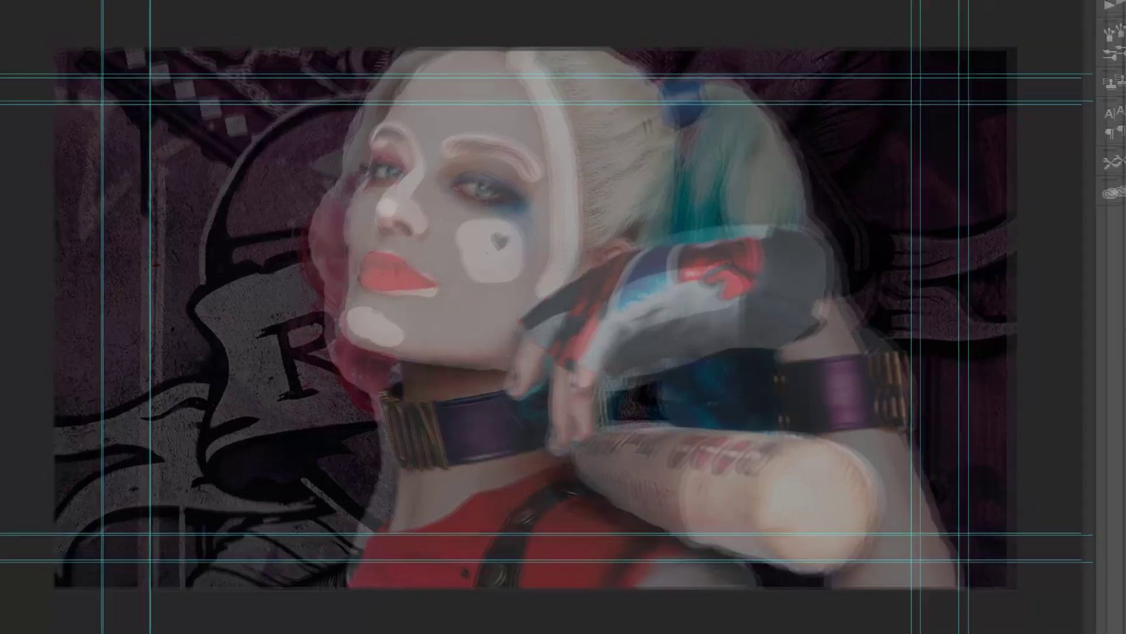
{"action": "left_click", "coordinate": [1031, 414]}
{"action": "left_click", "coordinate": [1118, 376]}
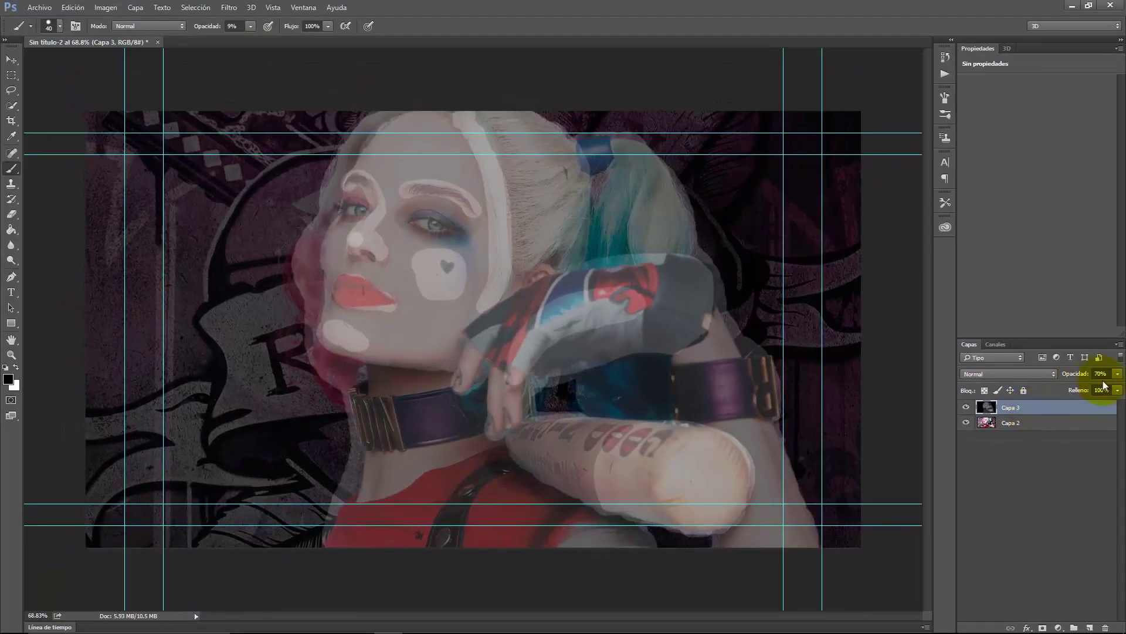
Set Capa 3 to 100% opacity and apply Desenfoque gaussiano with radius 7
{"action": "left_click_drag", "start_coordinate": [1108, 386], "coordinate": [1121, 387]}
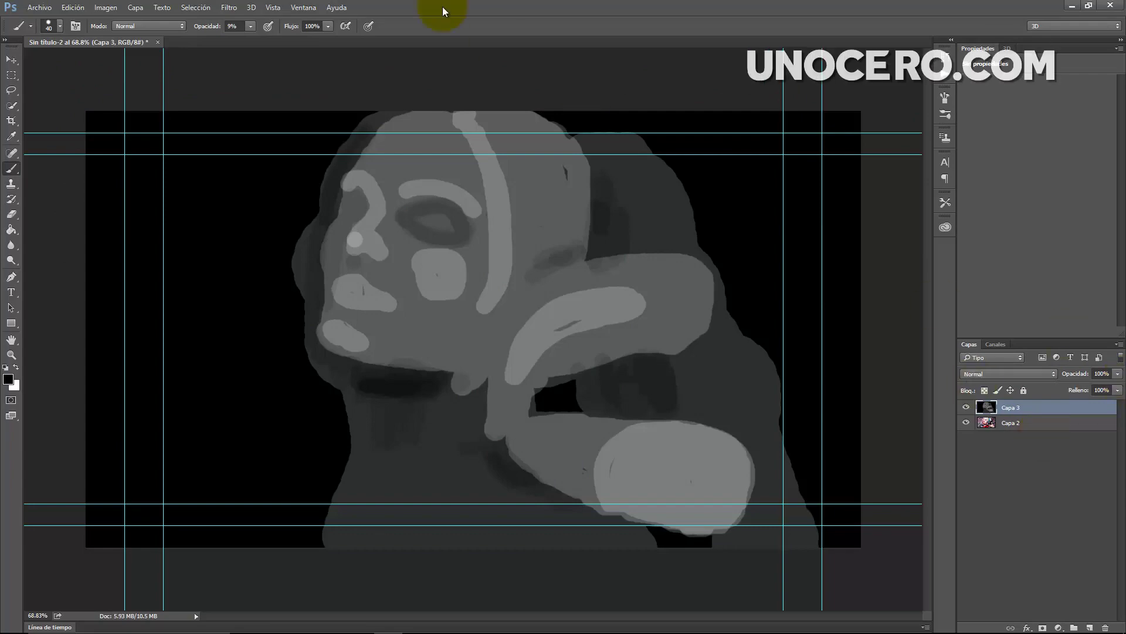
{"action": "left_click", "coordinate": [234, 9]}
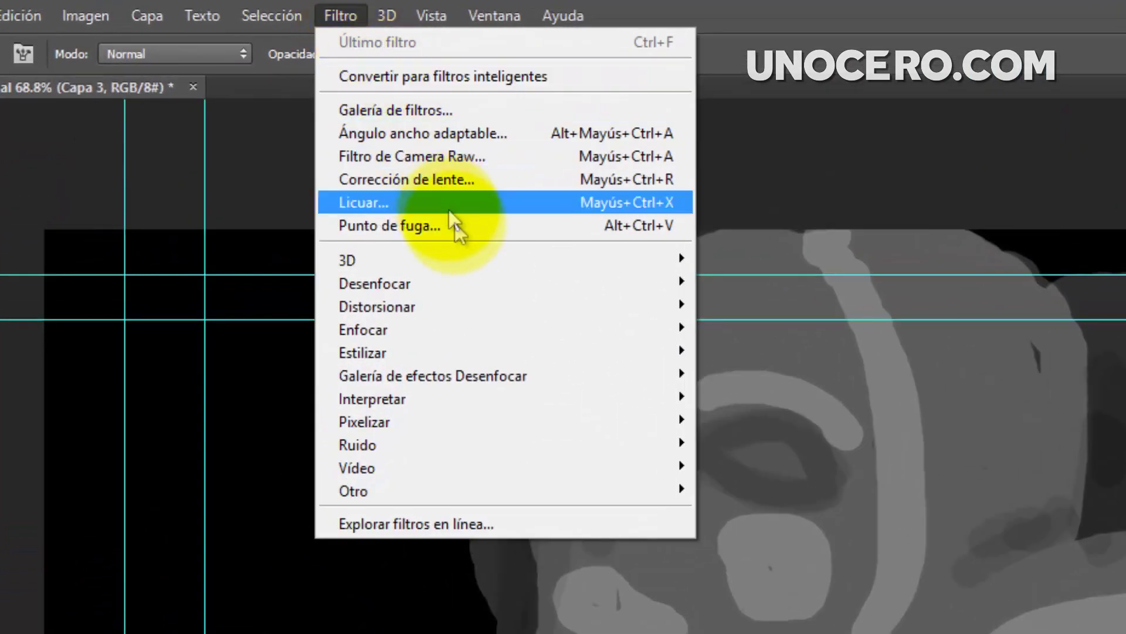
{"action": "mouse_move", "coordinate": [295, 136]}
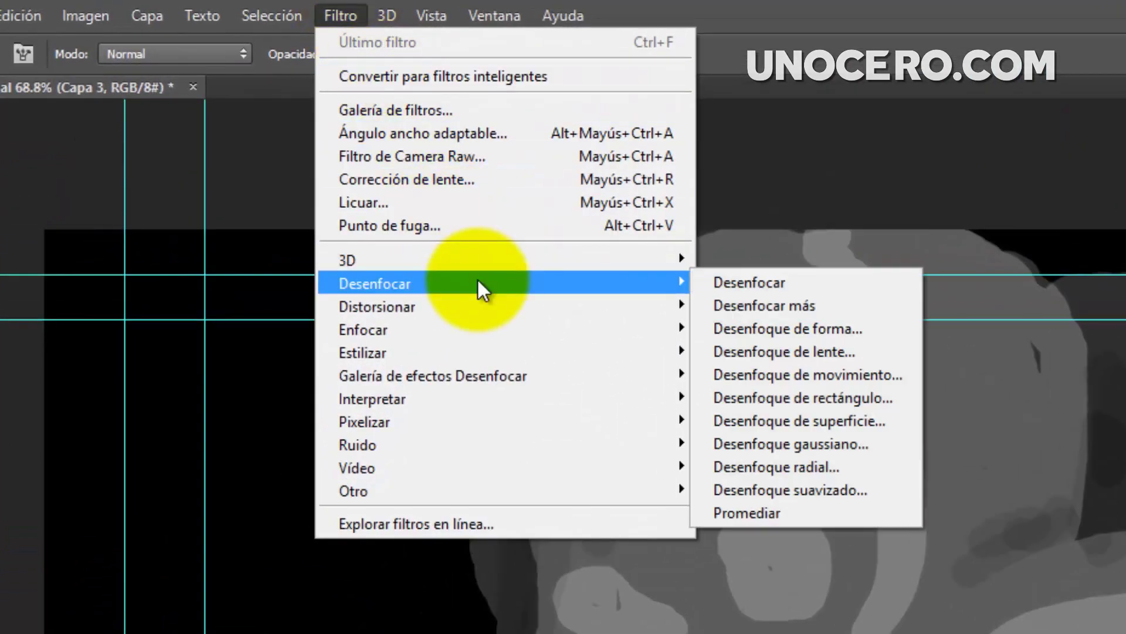
{"action": "left_click", "coordinate": [850, 444]}
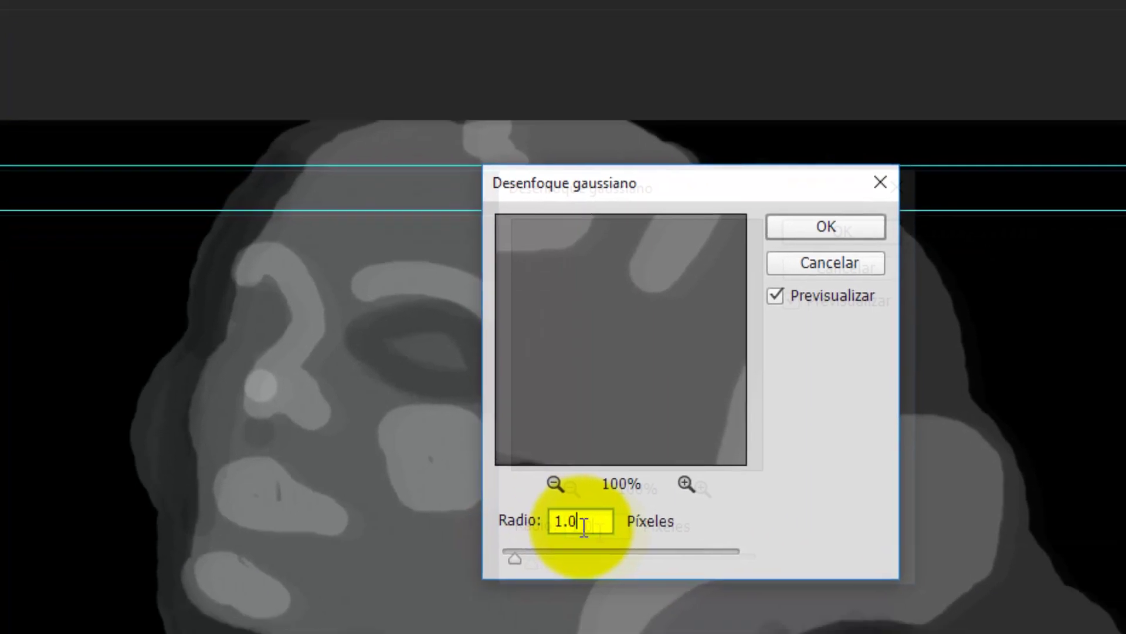
{"action": "type", "text": "7"}
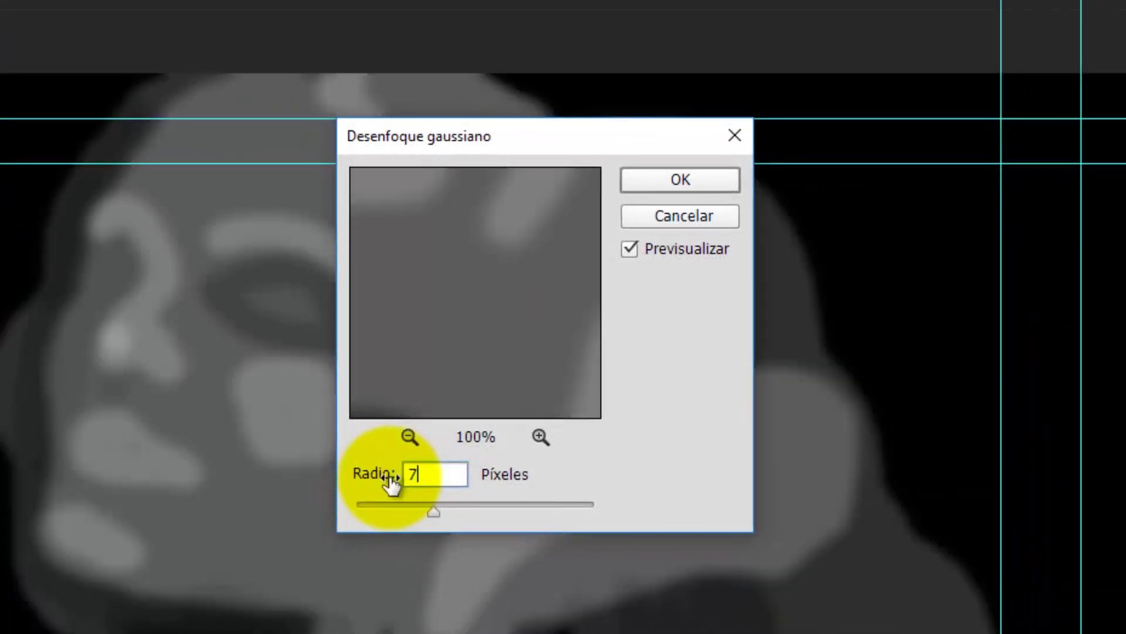
{"action": "left_click", "coordinate": [681, 180]}
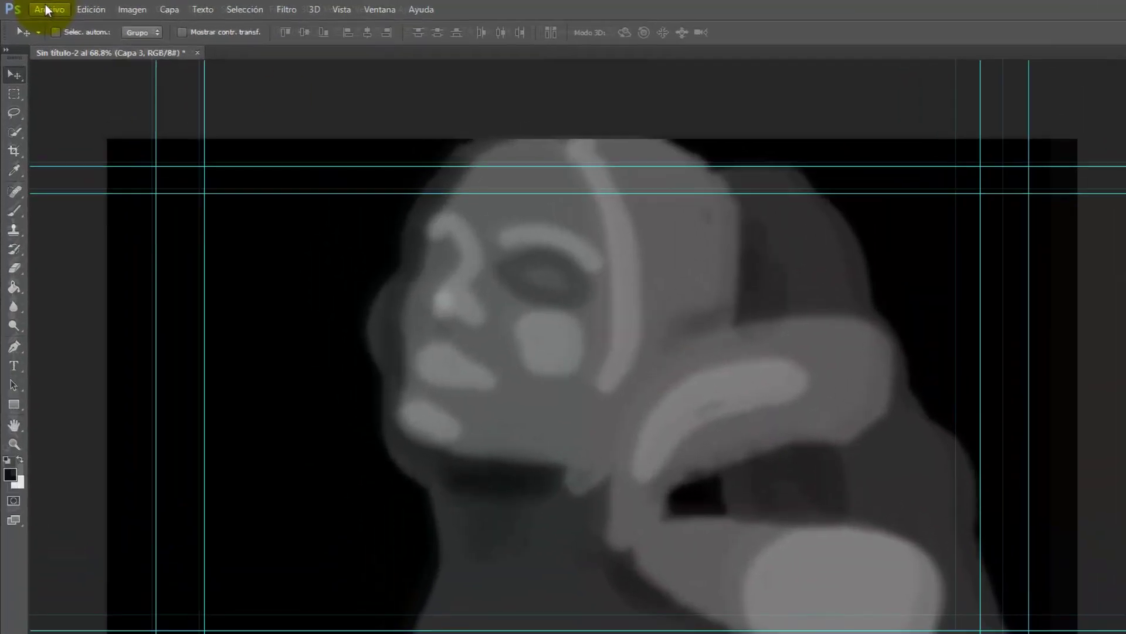
Save the document as HQ.psd in PIKCELES UNOCERO > 006 FOTO EN 3D, accepting compatibility options
{"action": "left_click", "coordinate": [39, 7]}
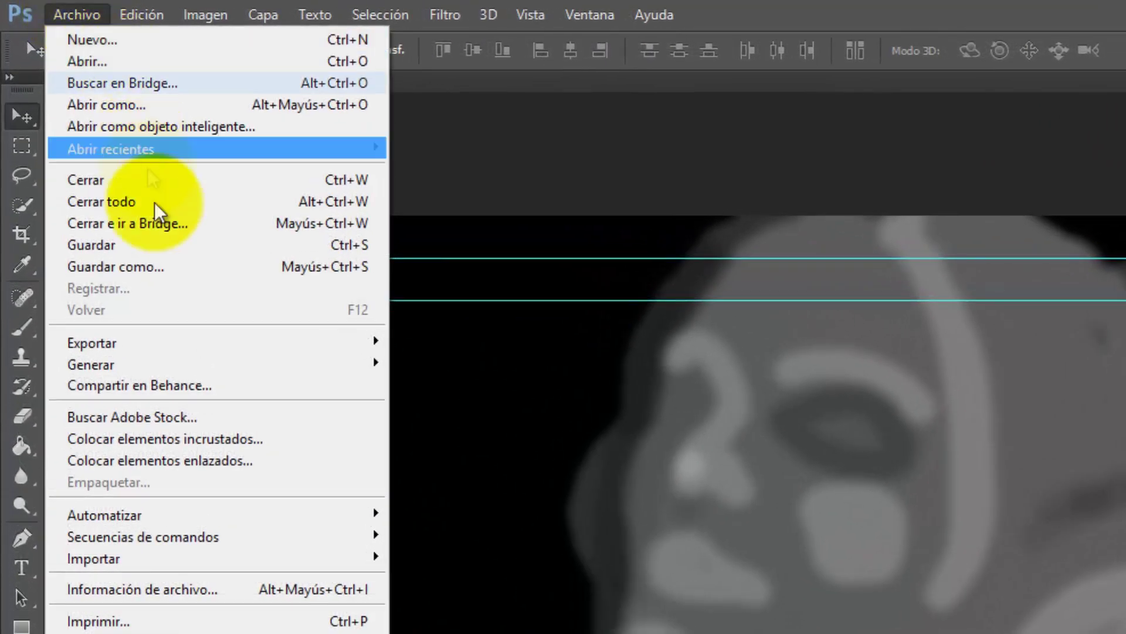
{"action": "left_click", "coordinate": [237, 265]}
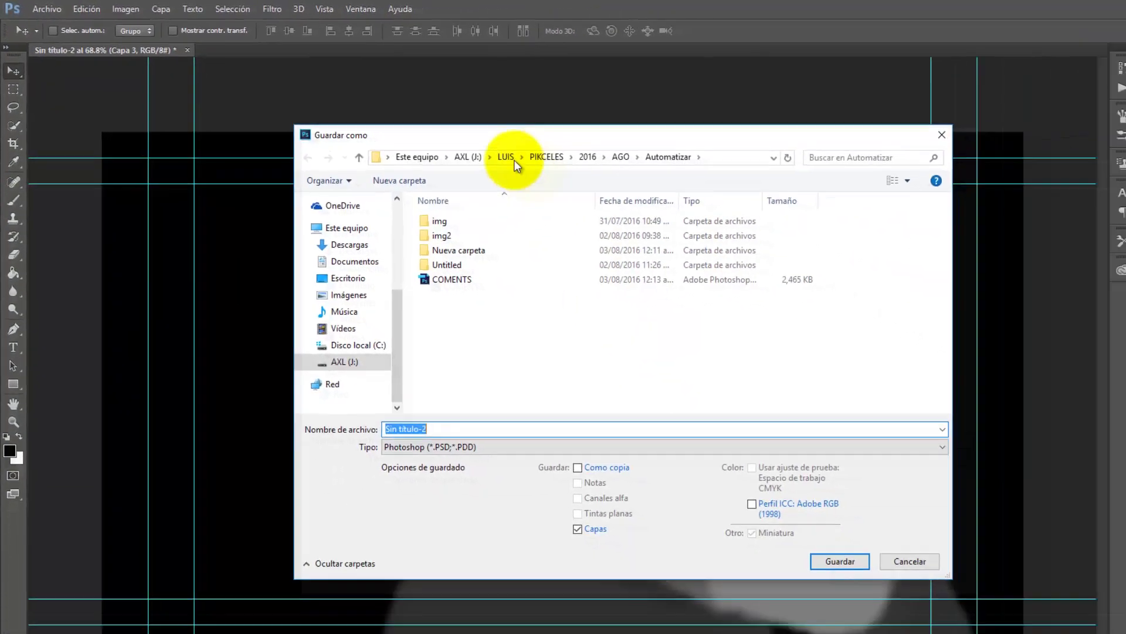
{"action": "left_click", "coordinate": [429, 132]}
{"action": "double_click", "coordinate": [425, 226]}
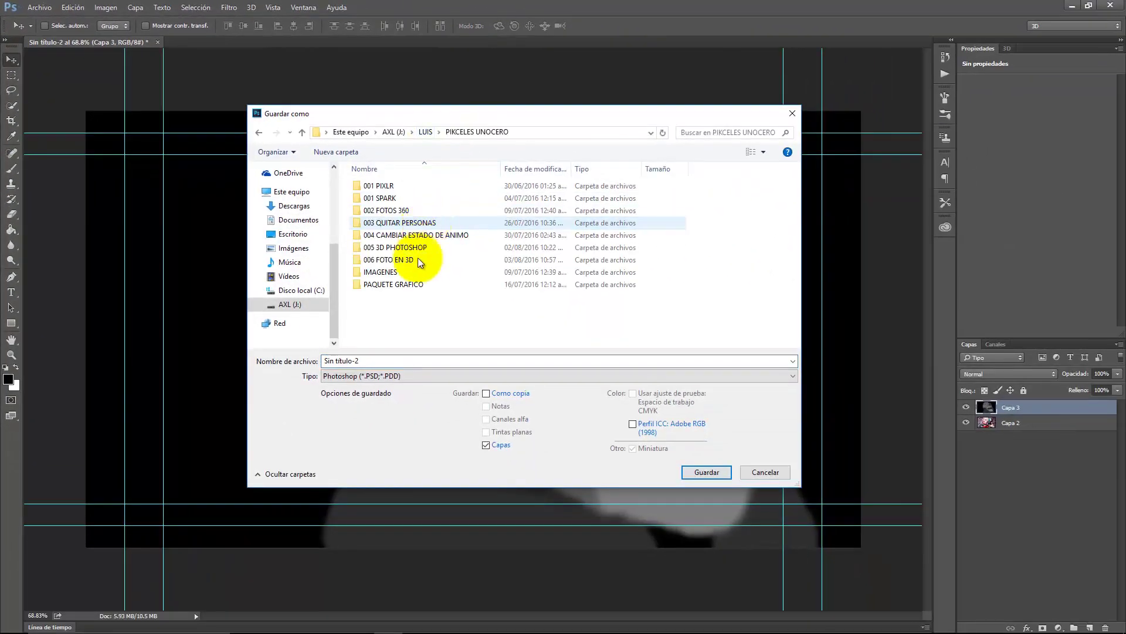
{"action": "double_click", "coordinate": [416, 259]}
{"action": "left_click", "coordinate": [403, 359]}
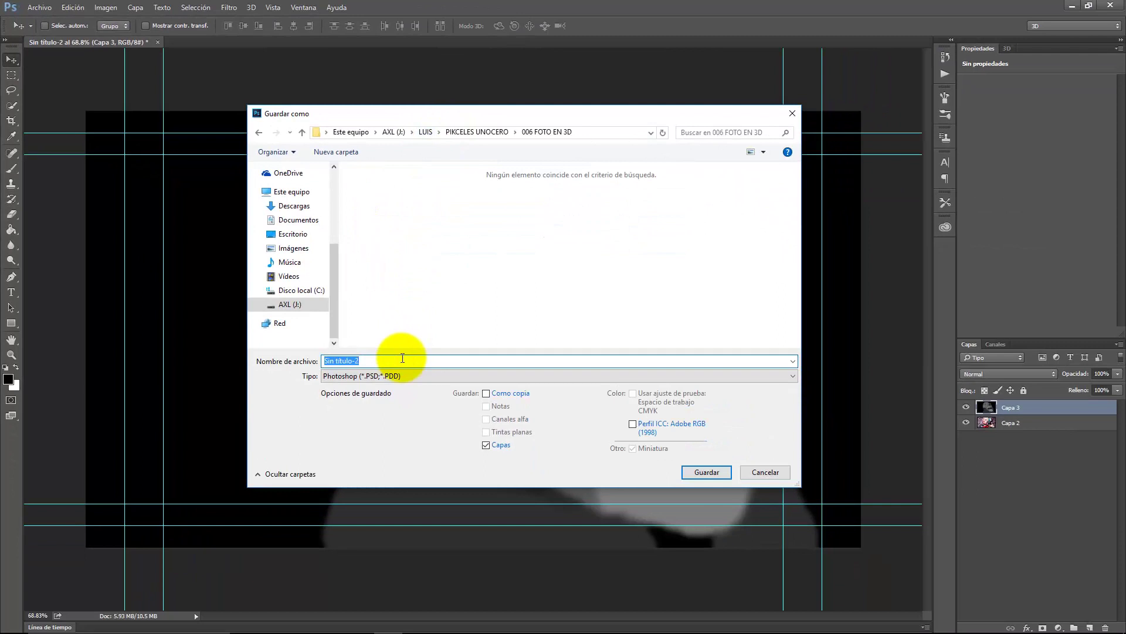
{"action": "type", "text": "3D"}
{"action": "left_click", "coordinate": [707, 472]}
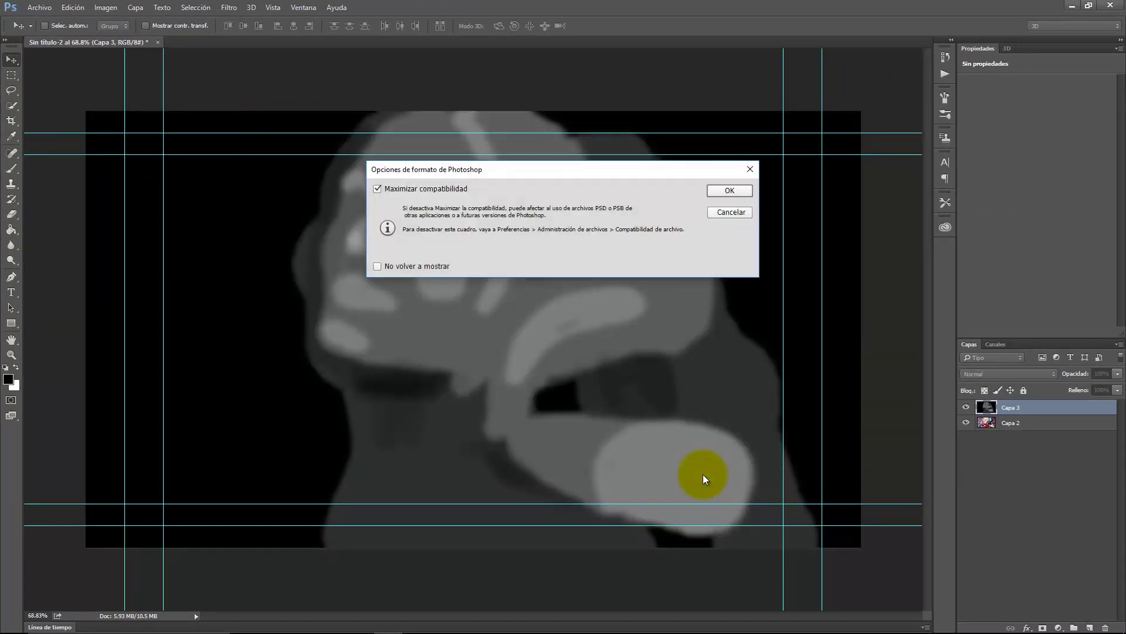
{"action": "left_click", "coordinate": [729, 190]}
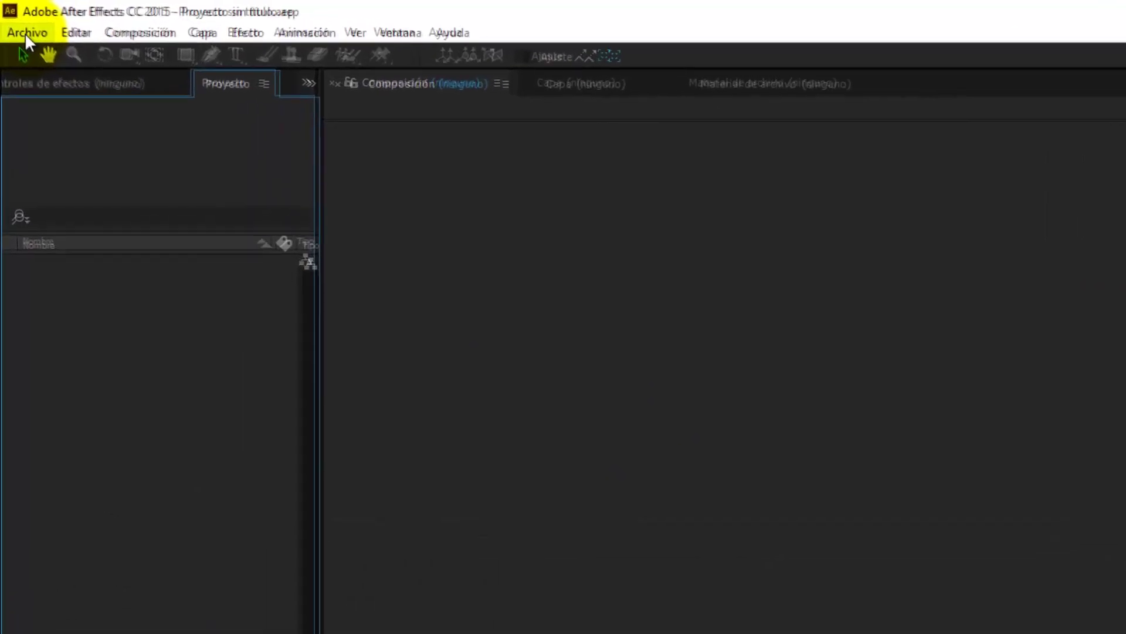
Import the HQ Photoshop file through Archivo > Importar > Archivo
{"action": "left_click", "coordinate": [16, 18]}
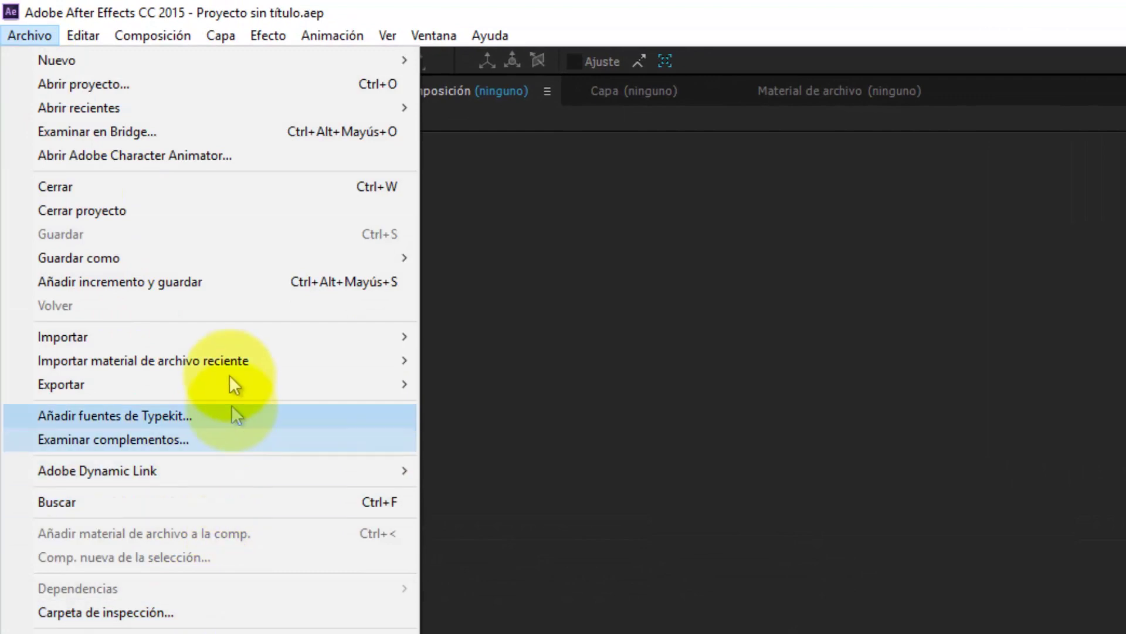
{"action": "mouse_move", "coordinate": [227, 327]}
{"action": "left_click", "coordinate": [490, 338]}
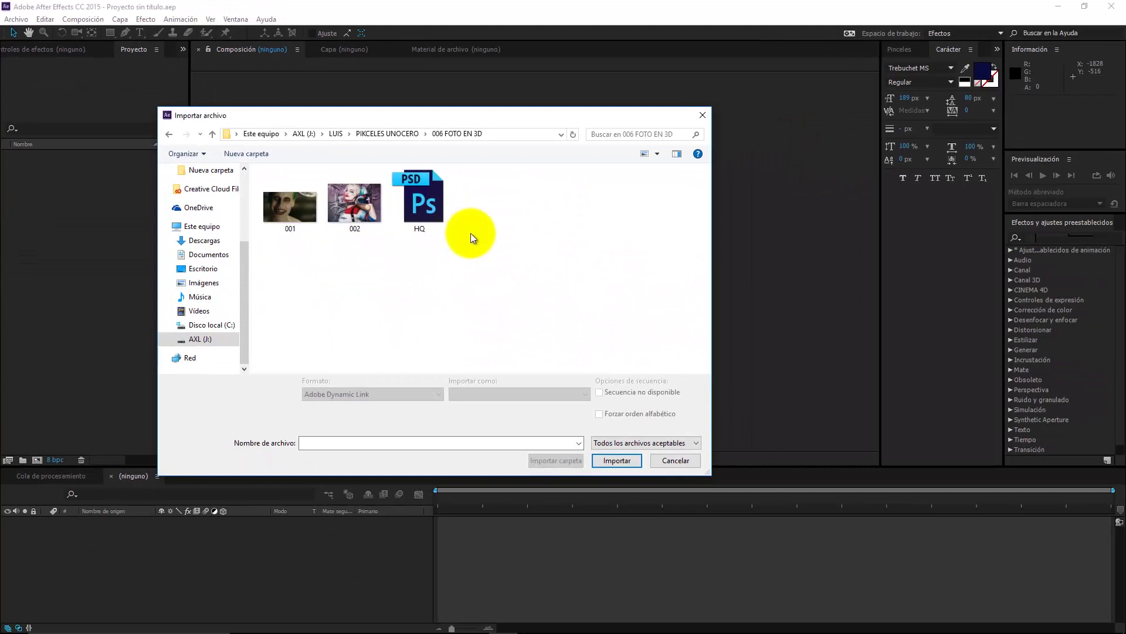
{"action": "left_click", "coordinate": [433, 216]}
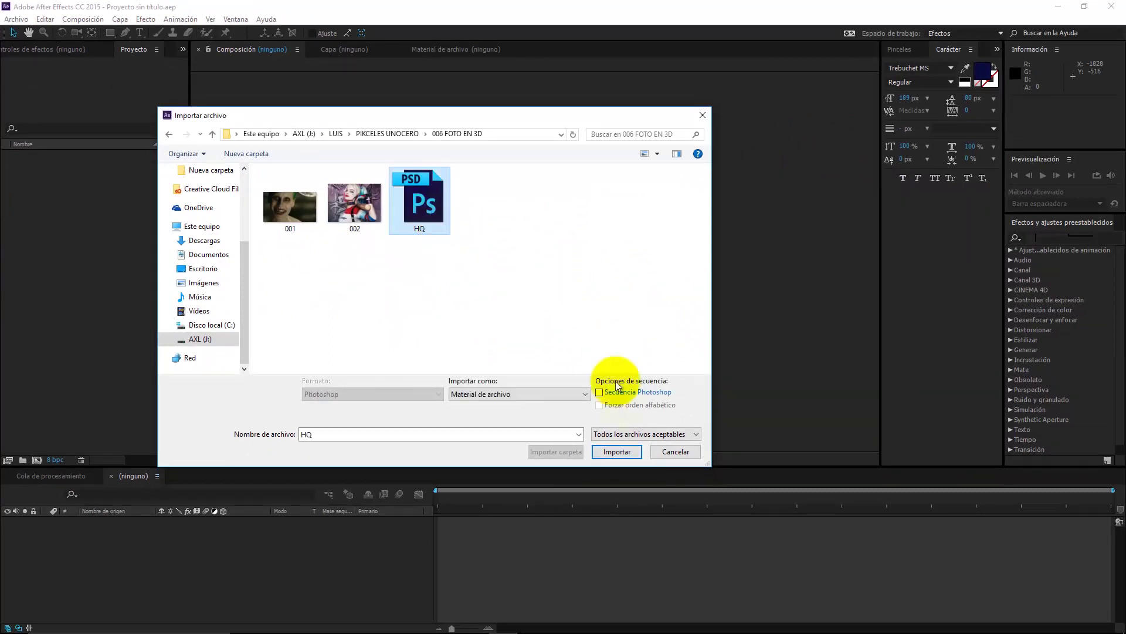
{"action": "left_click", "coordinate": [621, 453]}
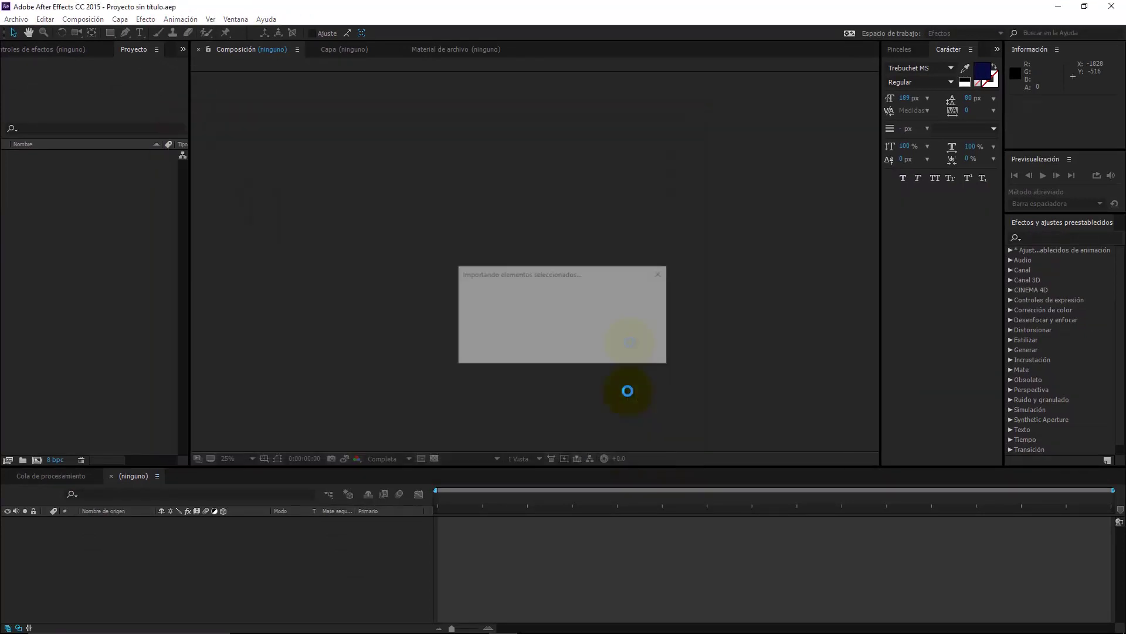
Import it as Composición – Conservar tamaños de capa with layer styles merged into footage
{"action": "left_click", "coordinate": [629, 246]}
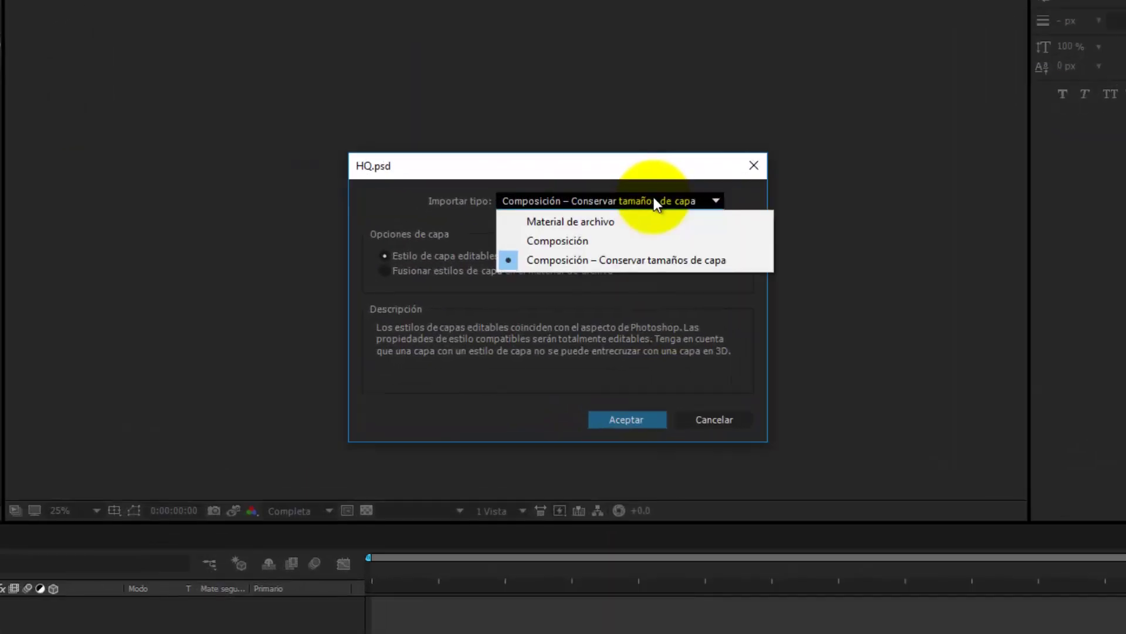
{"action": "left_click", "coordinate": [666, 264]}
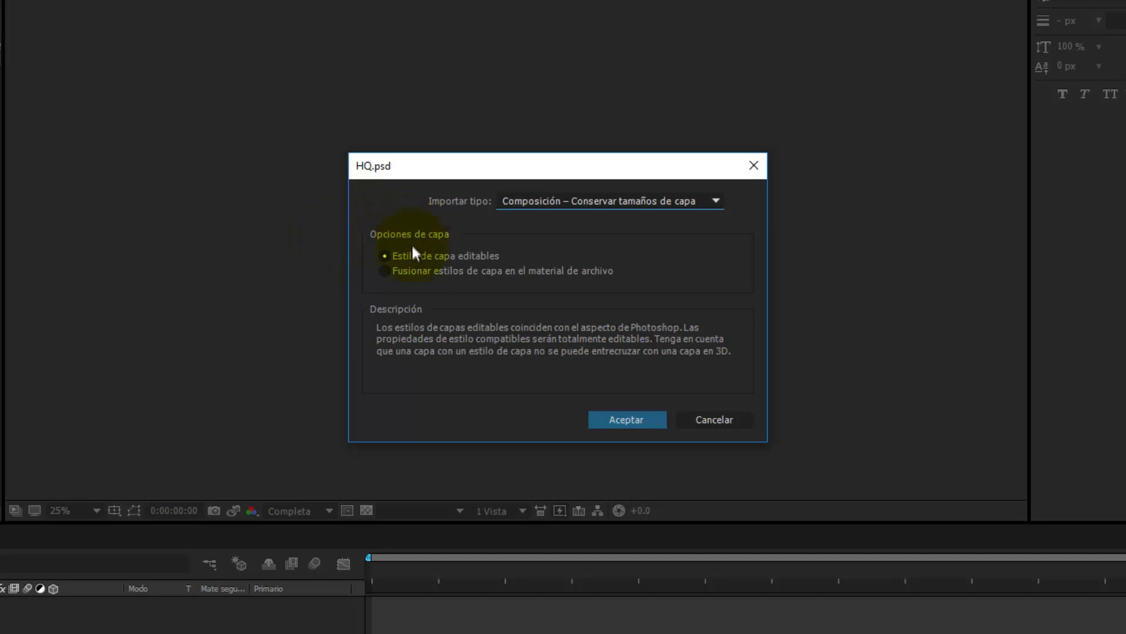
{"action": "left_click", "coordinate": [405, 272]}
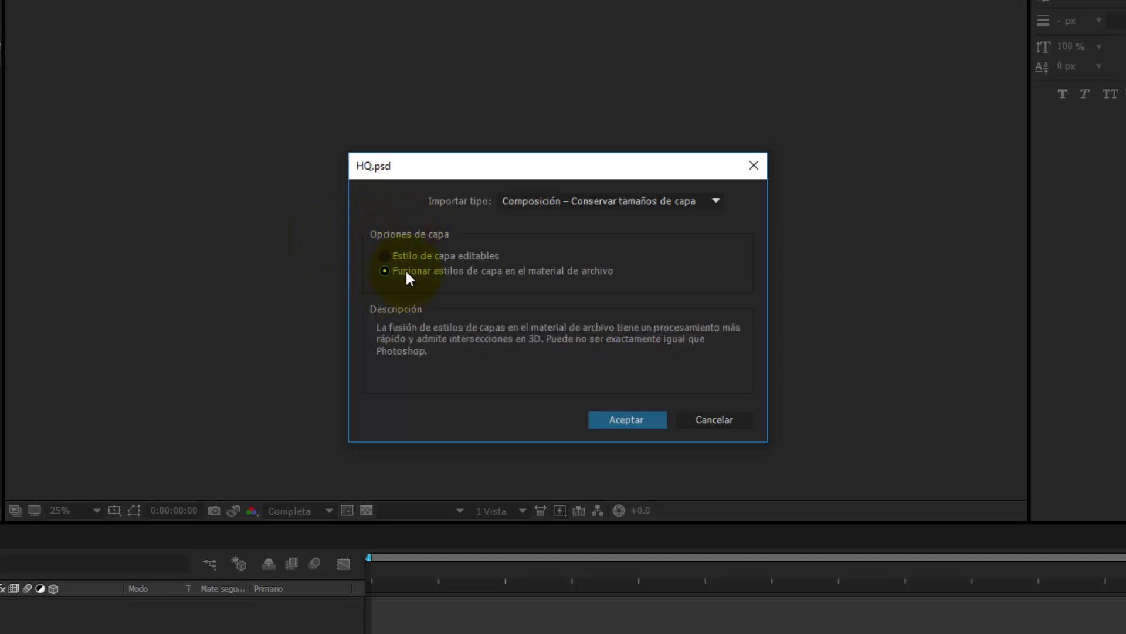
{"action": "left_click", "coordinate": [640, 422]}
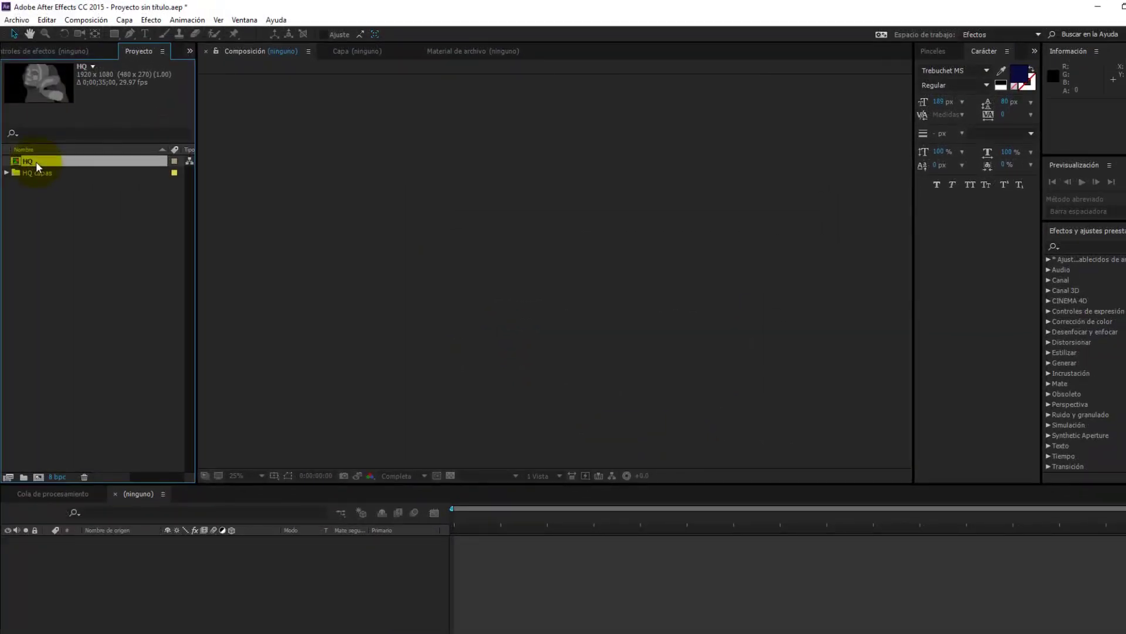
Drag HQ onto the new-composition button to create composition HQ 2
{"action": "left_click_drag", "start_coordinate": [36, 160], "coordinate": [430, 192]}
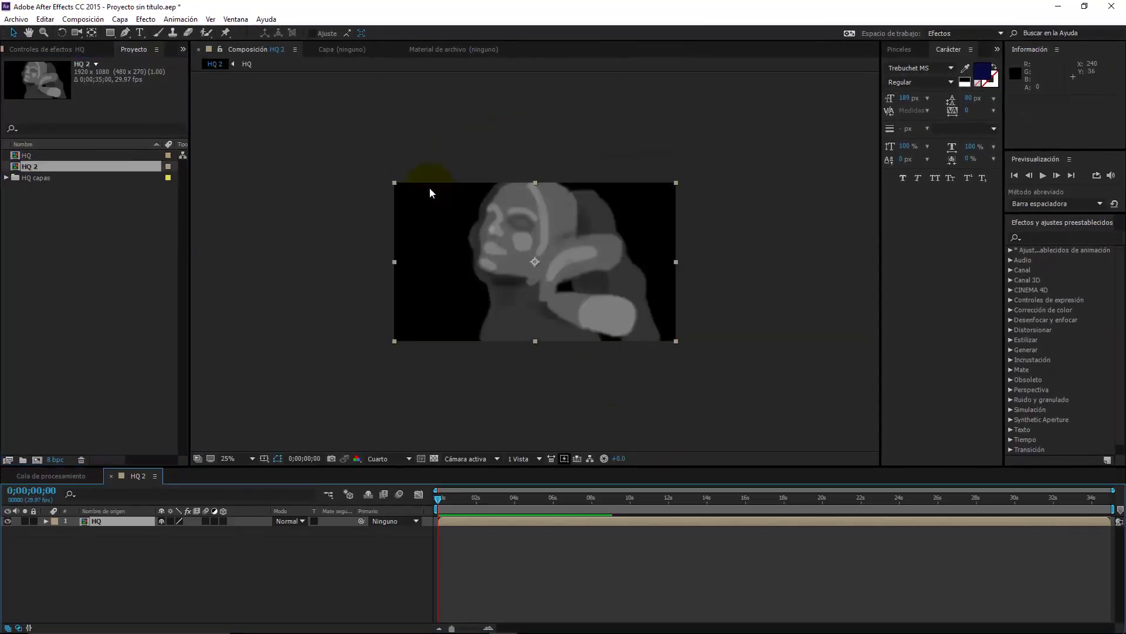
{"action": "scroll", "coordinate": [511, 274], "scroll_direction": "up", "scroll_amount": 2}
{"action": "left_click", "coordinate": [109, 525]}
Open the HQ composition and toggle Capa 3's visibility to compare it with the Capa 2 photo
{"action": "double_click", "coordinate": [109, 521]}
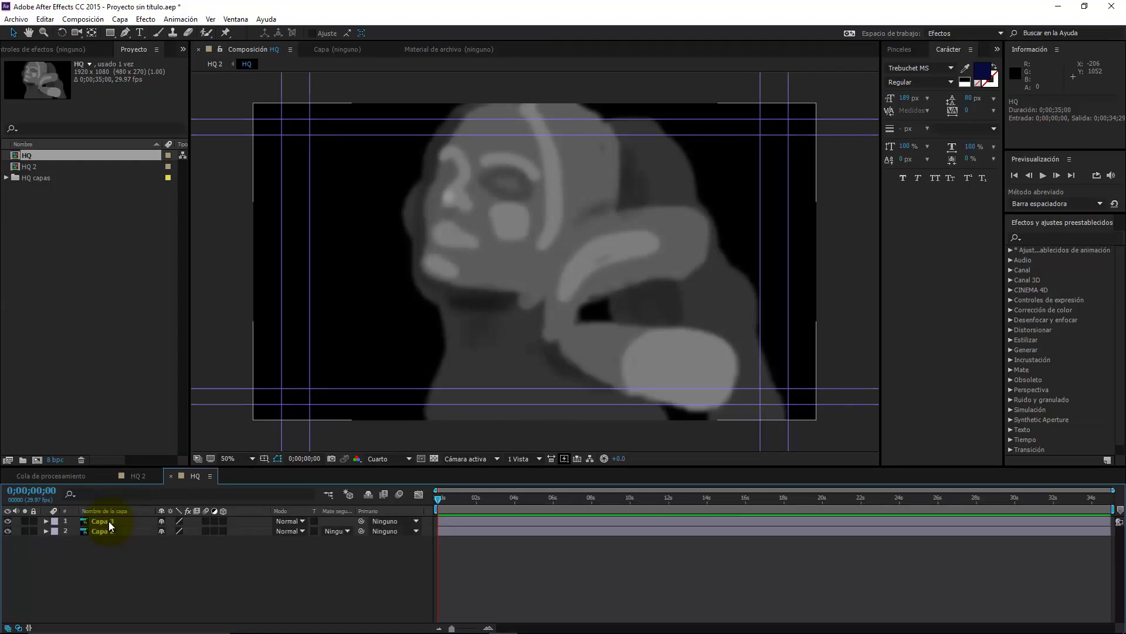
{"action": "left_click", "coordinate": [109, 522]}
{"action": "key", "text": "ctrl+shift+a"}
{"action": "left_click", "coordinate": [7, 521]}
{"action": "left_click", "coordinate": [97, 532]}
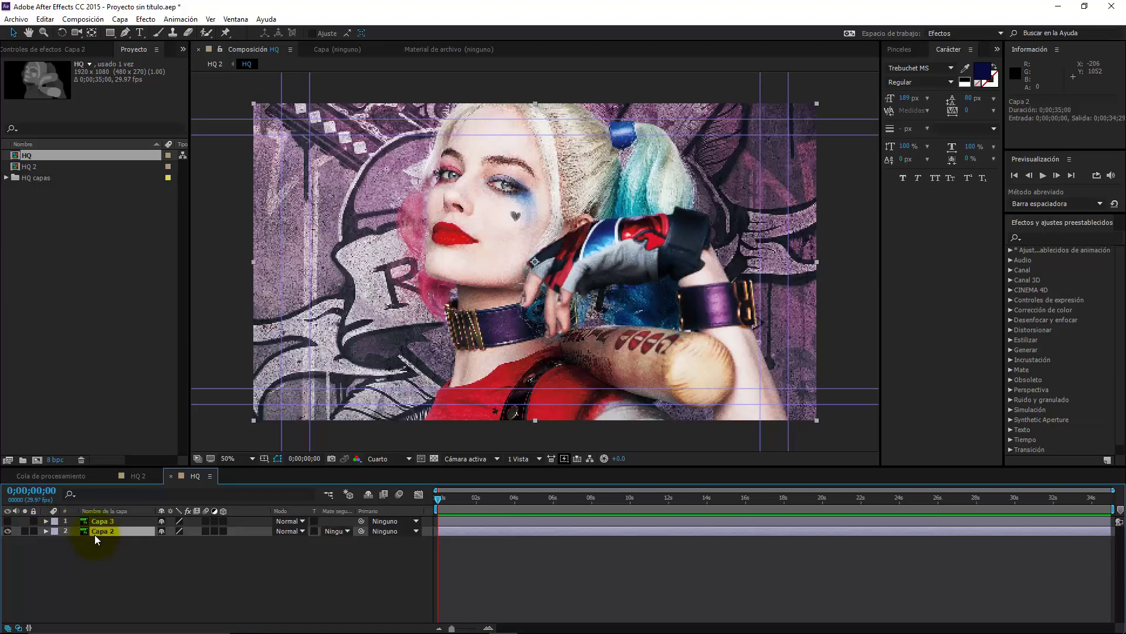
{"action": "key", "text": "ctrl+z"}
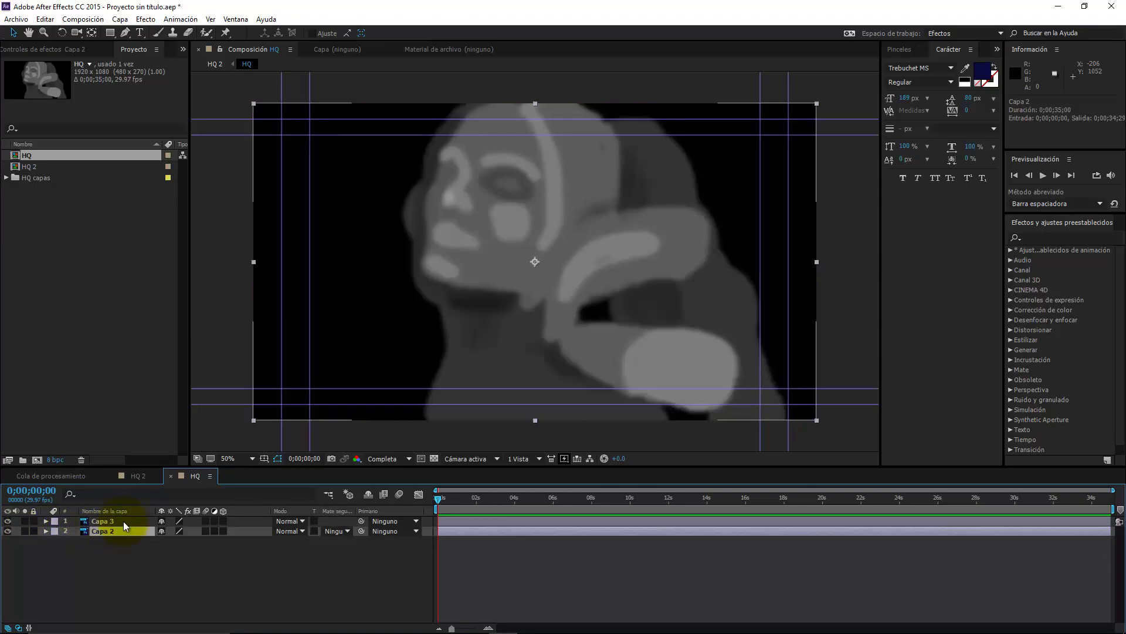
{"action": "left_click", "coordinate": [125, 520]}
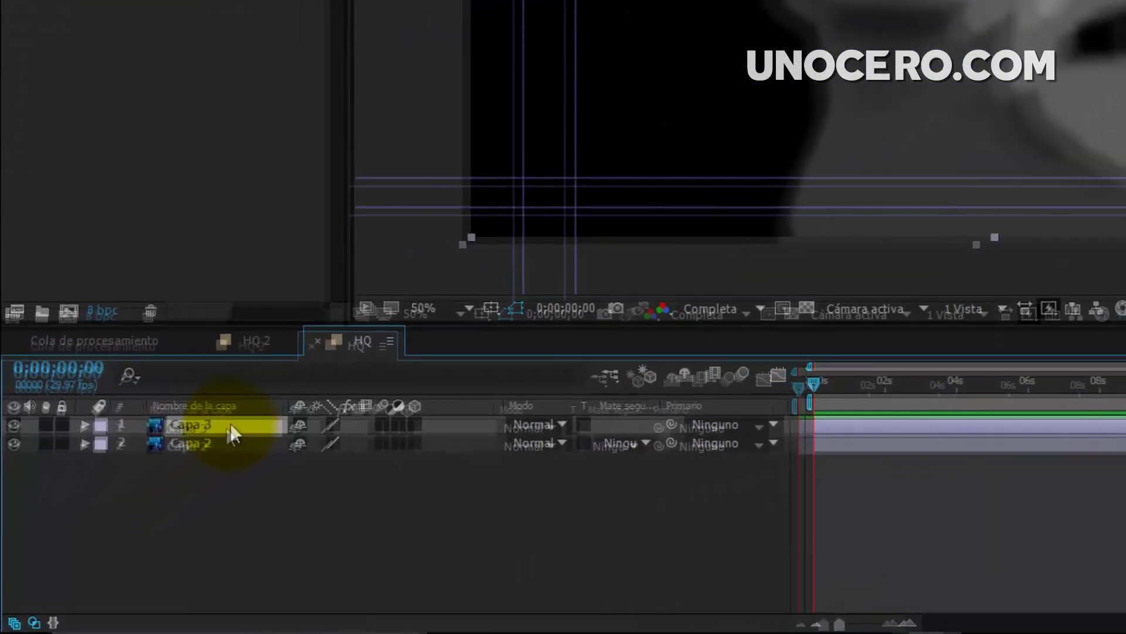
Rename Capa 3 to MAPA and Capa 2 to FOTO ORIGINAL, then hide MAPA
{"action": "key", "text": "Return"}
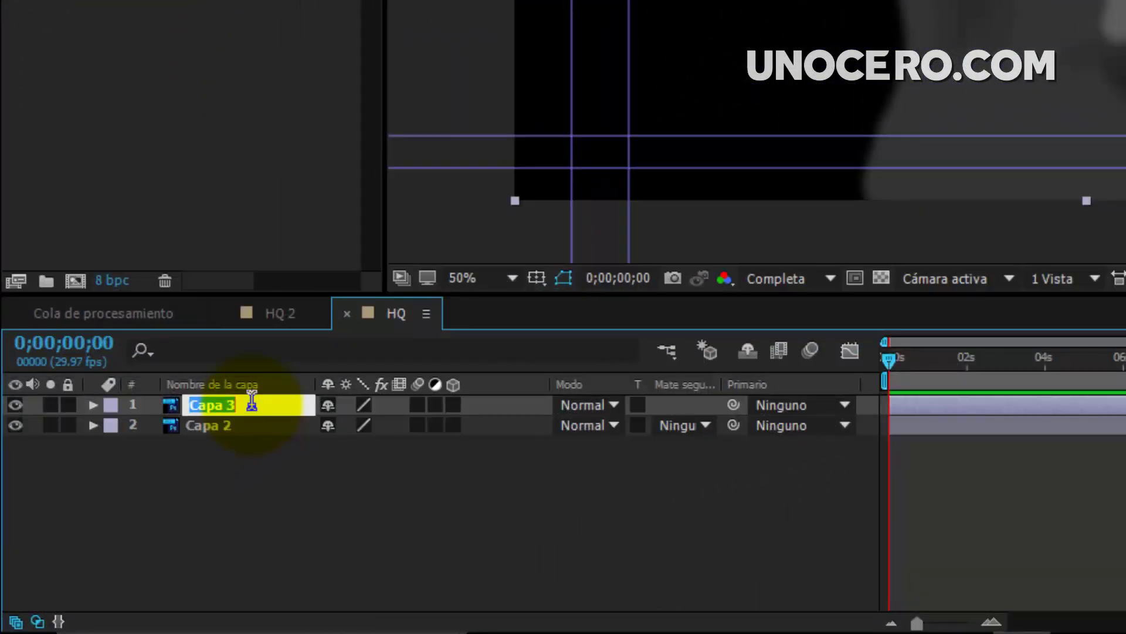
{"action": "type", "text": "MAPA"}
{"action": "left_click", "coordinate": [251, 427]}
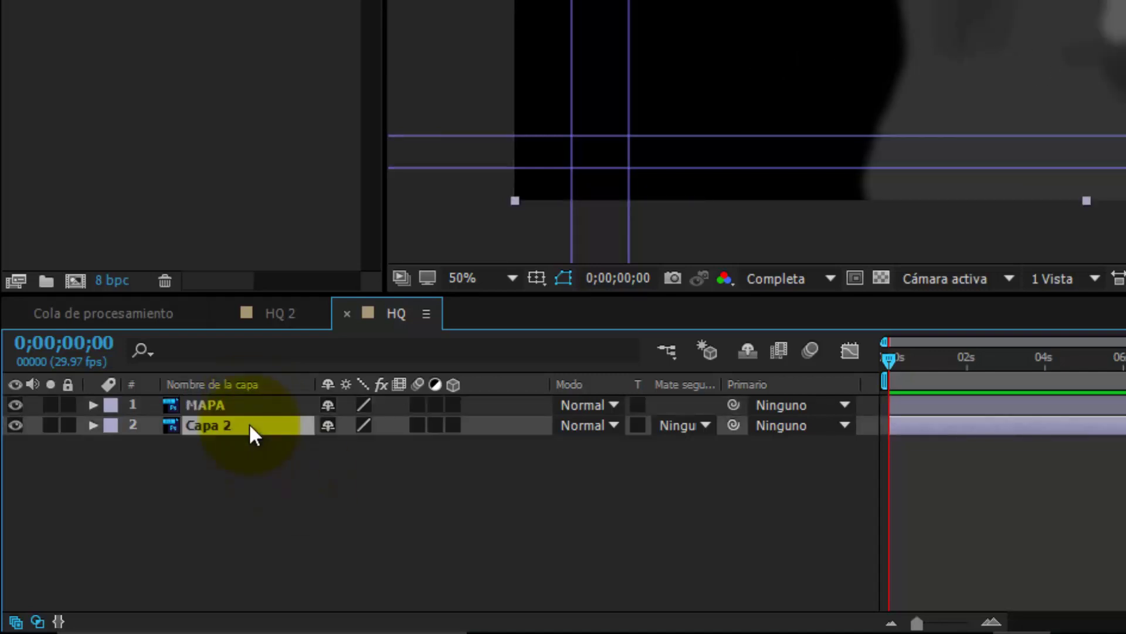
{"action": "key", "text": "Return"}
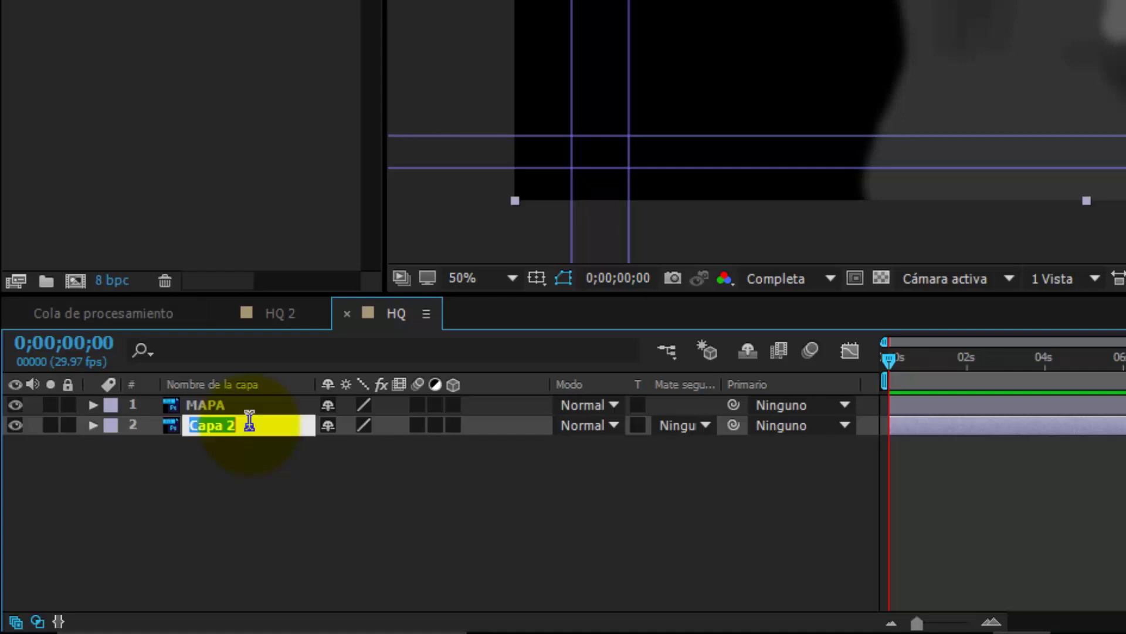
{"action": "type", "text": "HQ"}
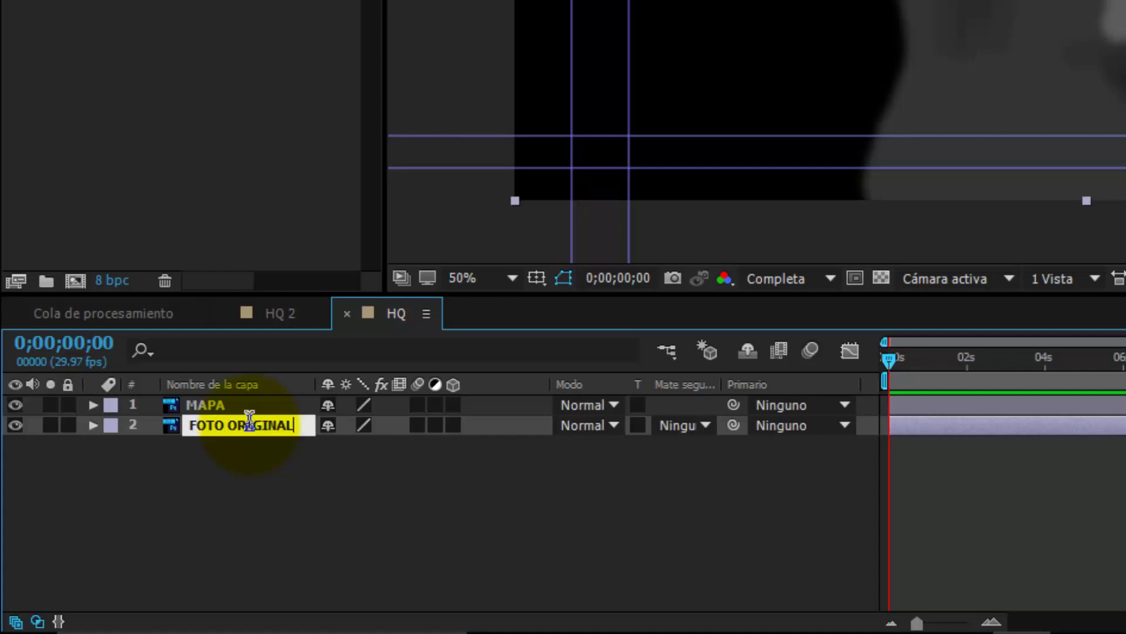
{"action": "left_click", "coordinate": [249, 405]}
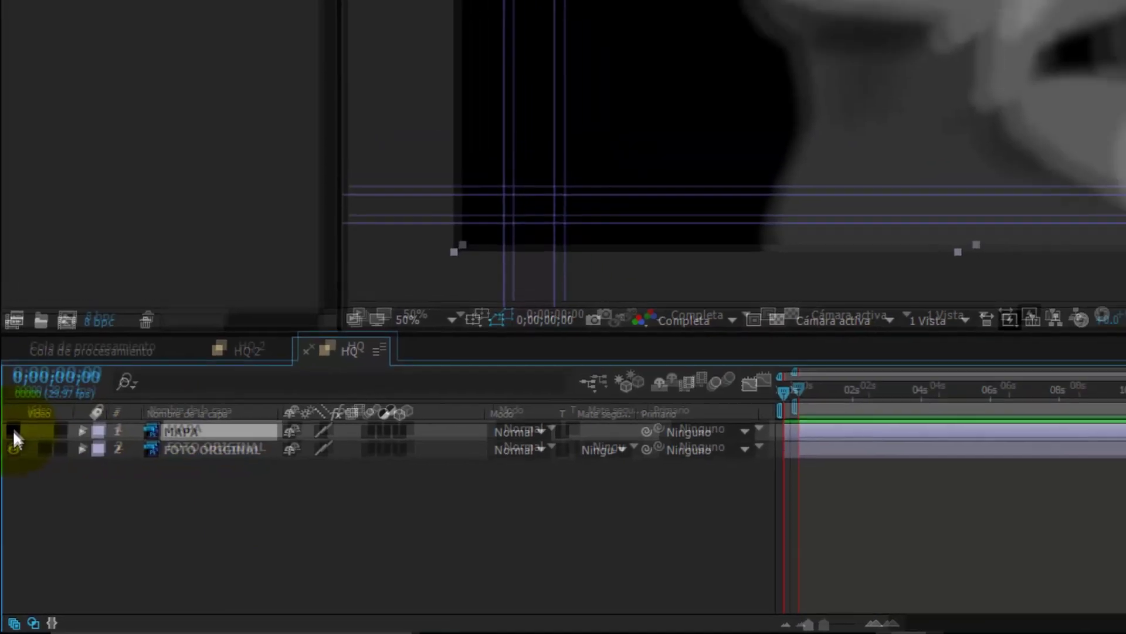
{"action": "left_click", "coordinate": [14, 404]}
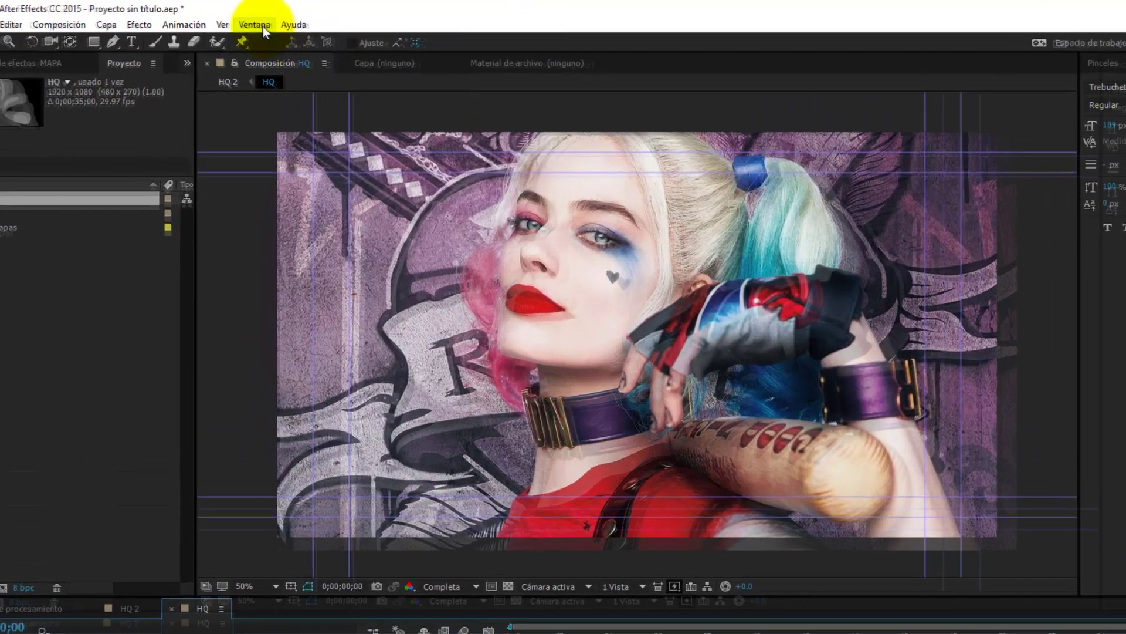
{"action": "left_click", "coordinate": [236, 19]}
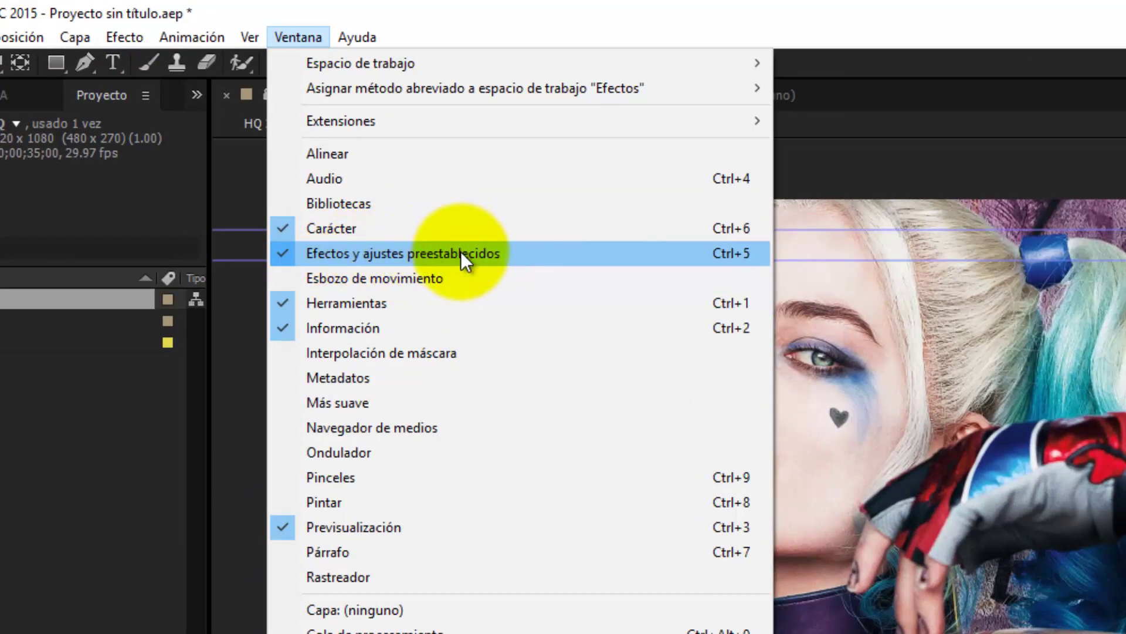
Find Displacement Map (Mapa de desplazamiento) by searching 'mapa' and drop it onto the FOTO ORIGINAL layer
{"action": "left_click", "coordinate": [383, 261]}
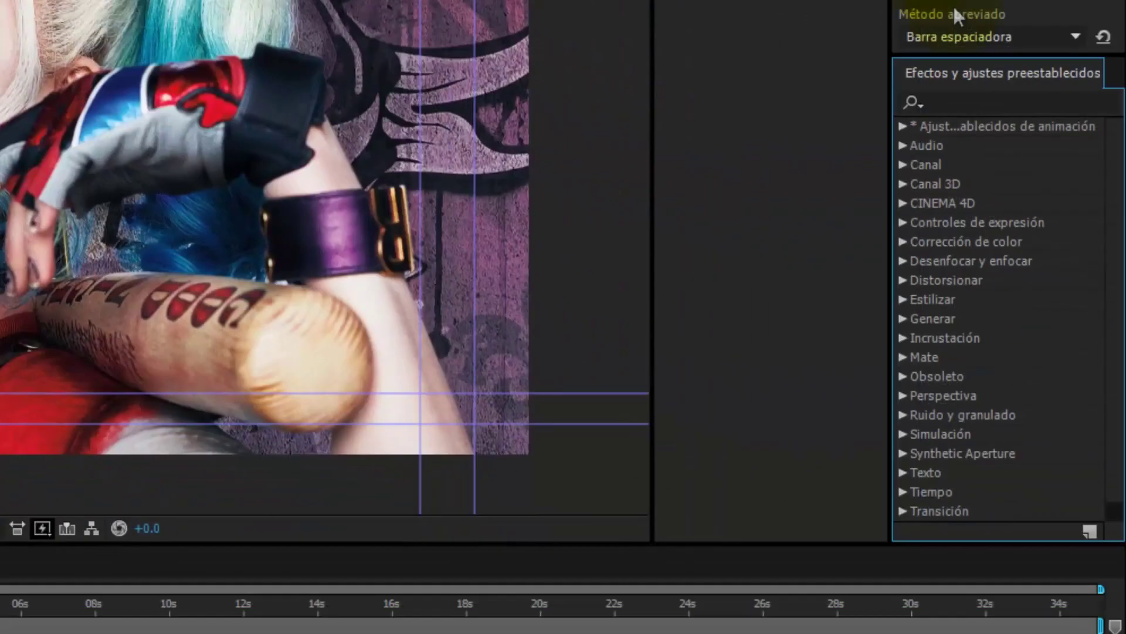
{"action": "left_click", "coordinate": [973, 99]}
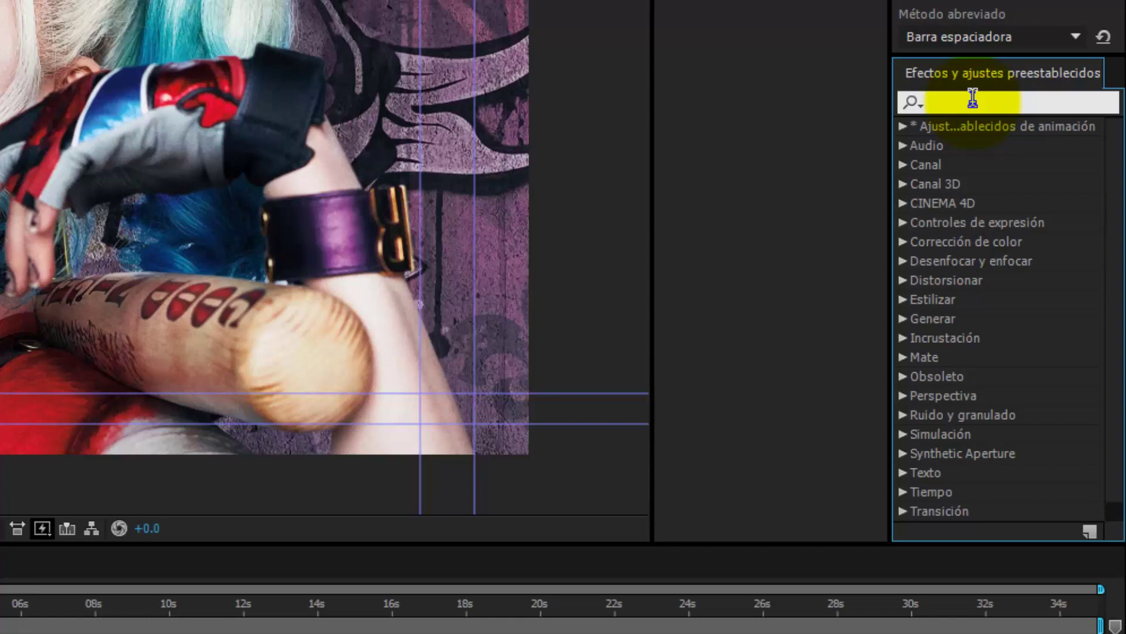
{"action": "type", "text": "mapa"}
{"action": "left_click", "coordinate": [998, 184]}
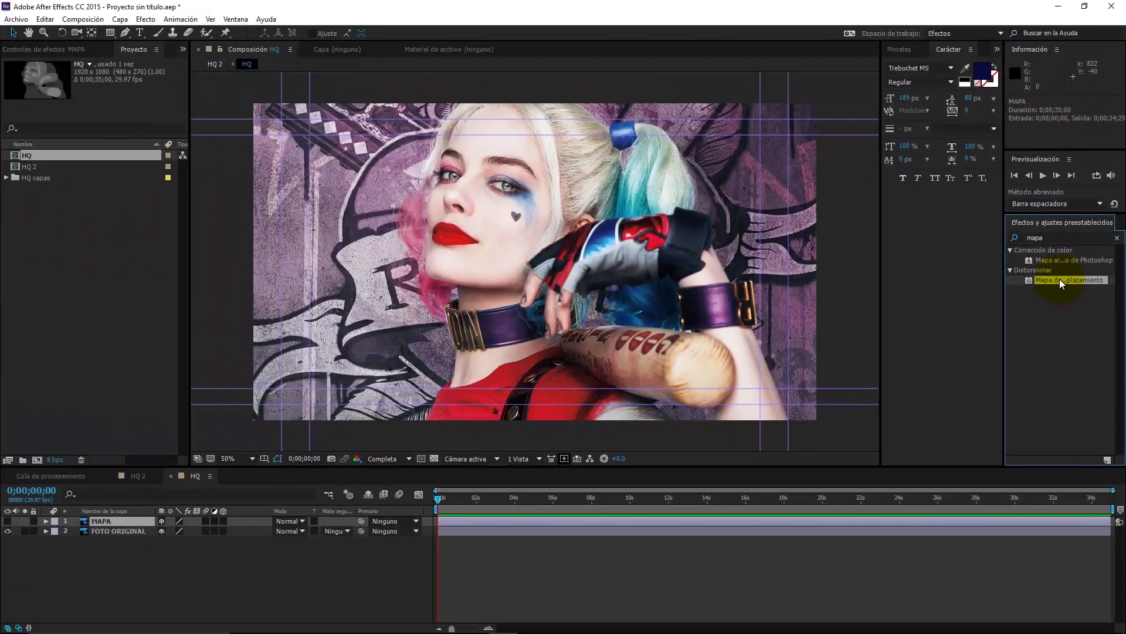
{"action": "left_click_drag", "start_coordinate": [1060, 279], "coordinate": [952, 379]}
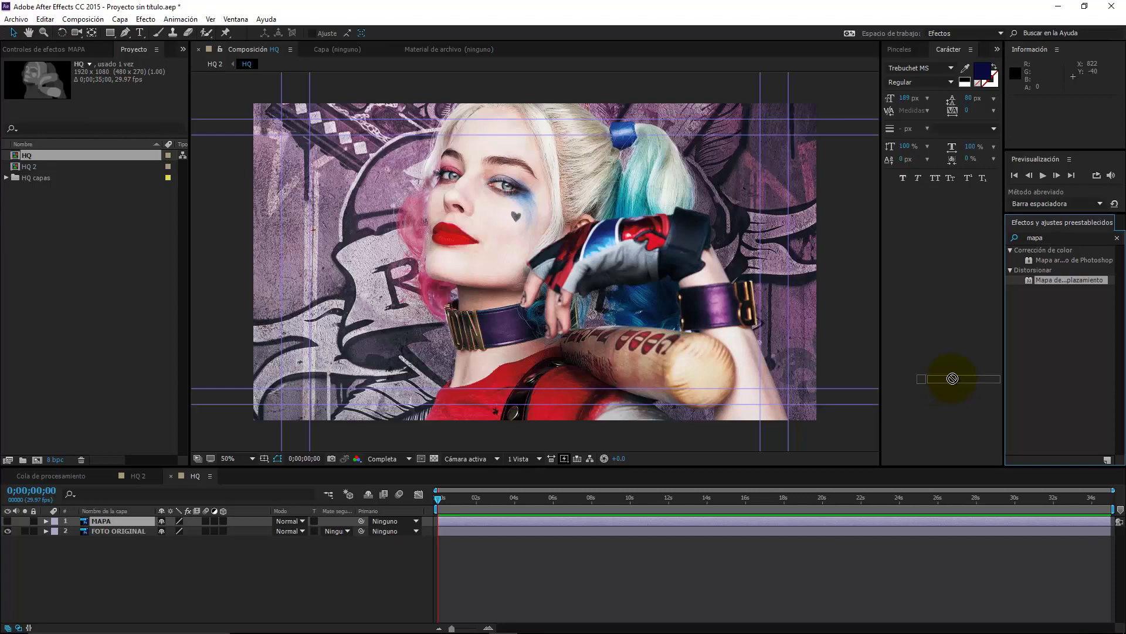
{"action": "mouse_move", "coordinate": [952, 379]}
{"action": "left_mouse_down"}
{"action": "mouse_move", "coordinate": [551, 296]}
{"action": "mouse_move", "coordinate": [565, 257]}
{"action": "left_mouse_up"}
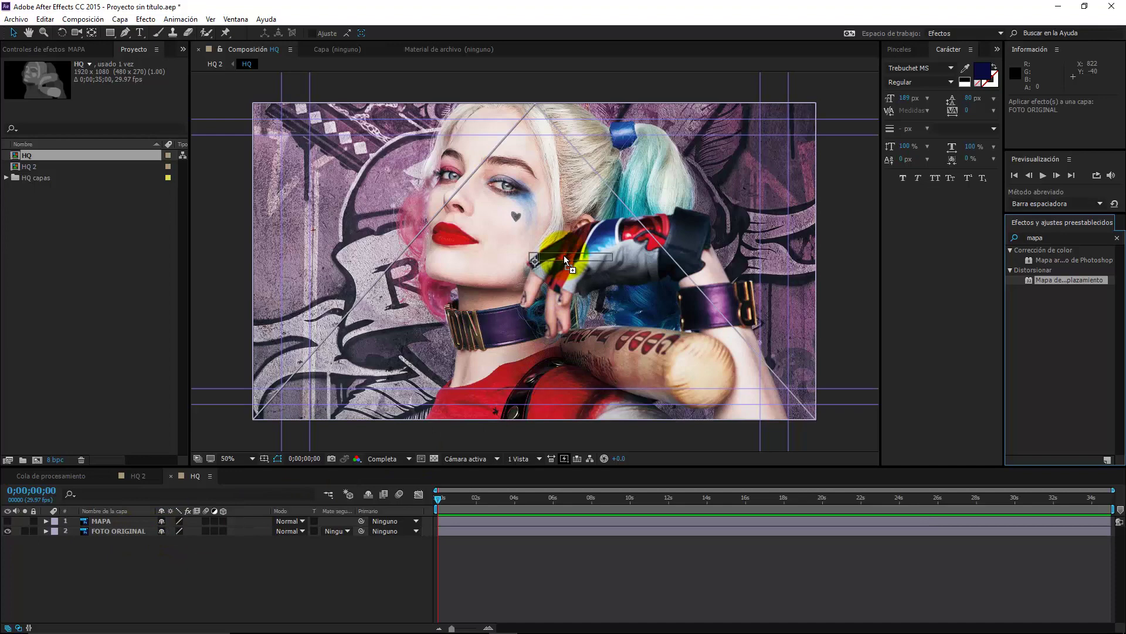
{"action": "left_click_drag", "start_coordinate": [564, 258], "coordinate": [564, 258]}
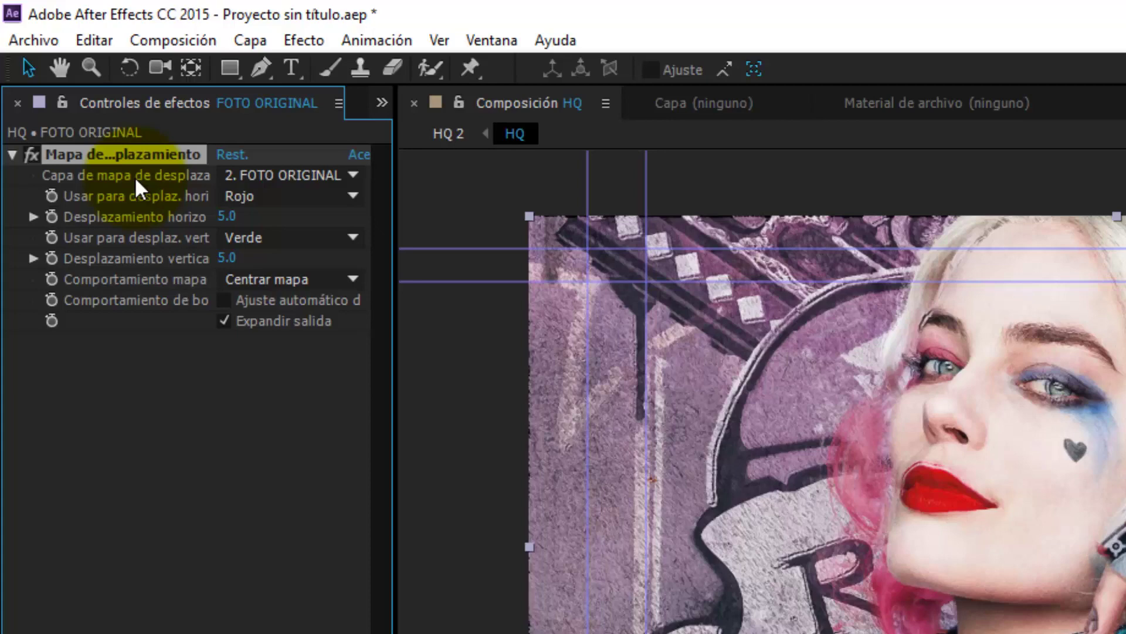
Set Displacement Map Layer to 1. MAPA and Luminance for both horizontal and vertical displacement
{"action": "left_click", "coordinate": [343, 176]}
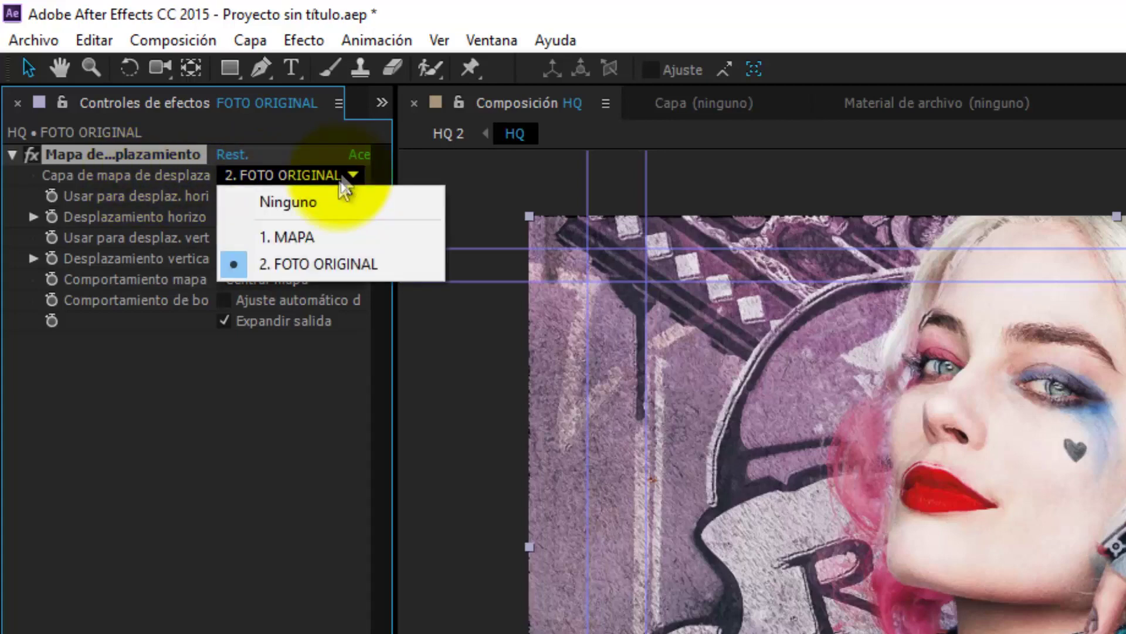
{"action": "left_click", "coordinate": [316, 234]}
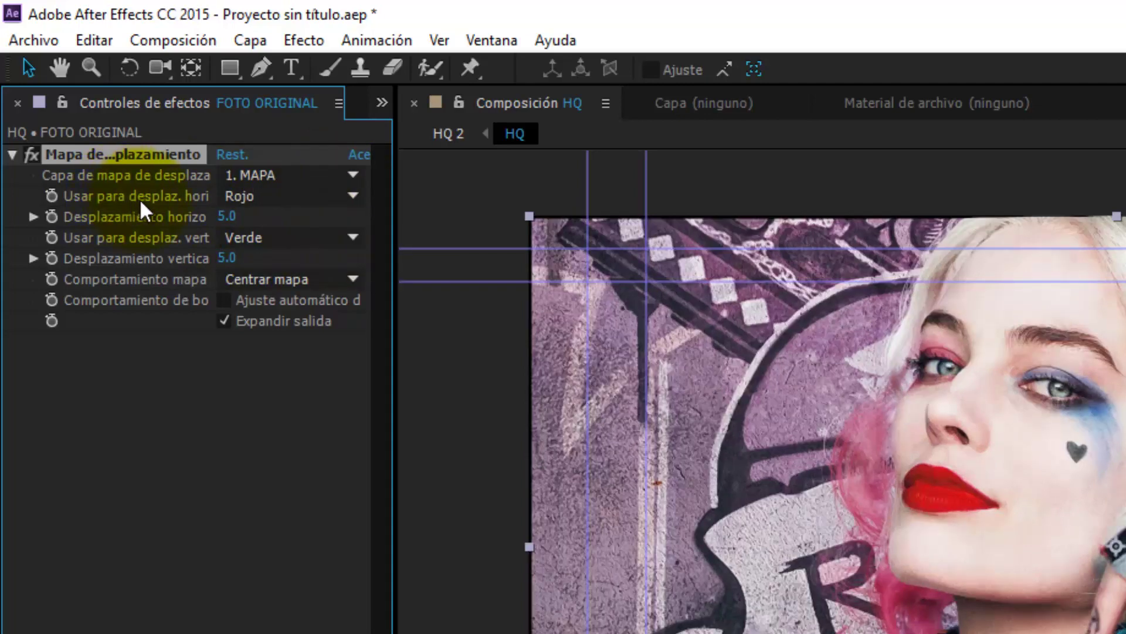
{"action": "left_click", "coordinate": [260, 203]}
{"action": "left_click", "coordinate": [311, 329]}
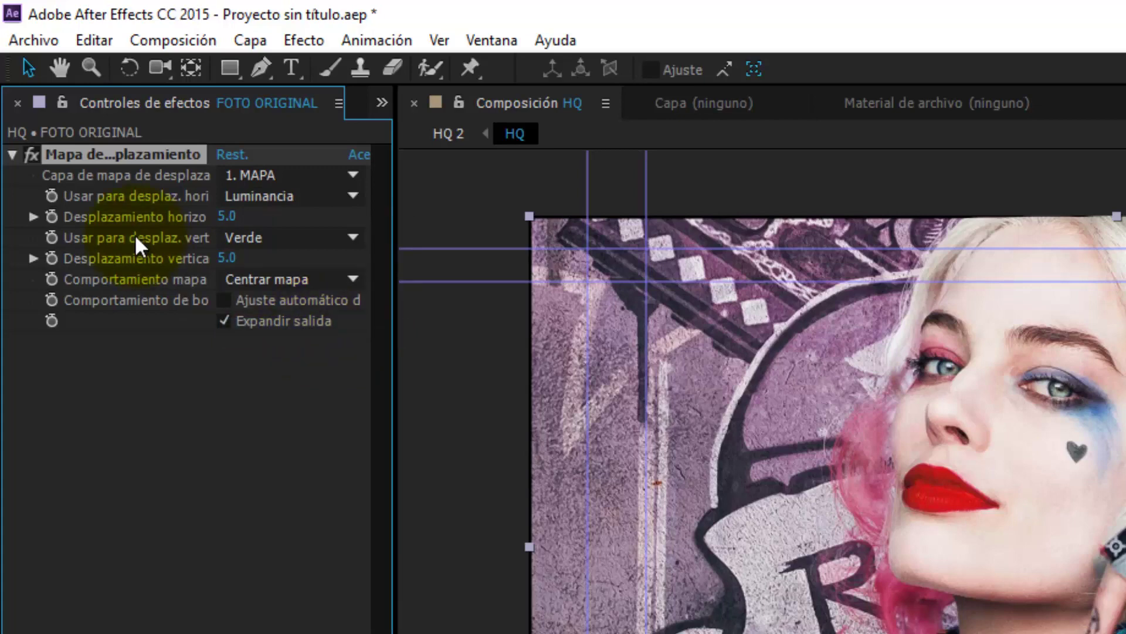
{"action": "left_click", "coordinate": [304, 237]}
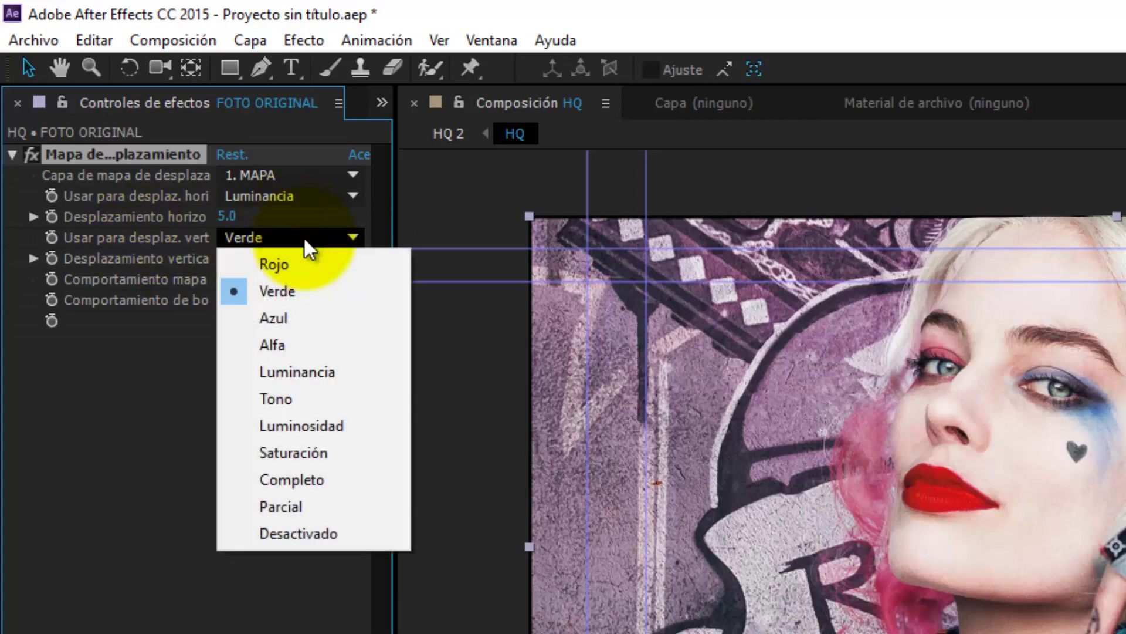
{"action": "left_click", "coordinate": [326, 369]}
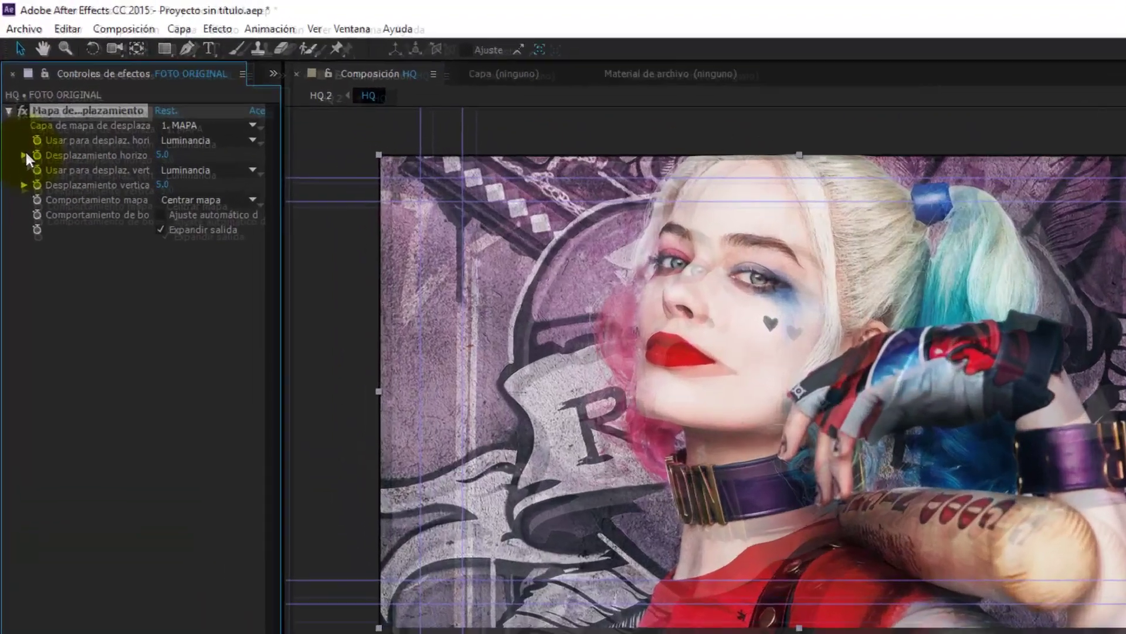
{"action": "left_click", "coordinate": [16, 104]}
Drag the Max Horizontal and Vertical Displacement sliders to preview stronger warps, ending at 5.0
{"action": "left_click", "coordinate": [240, 284]}
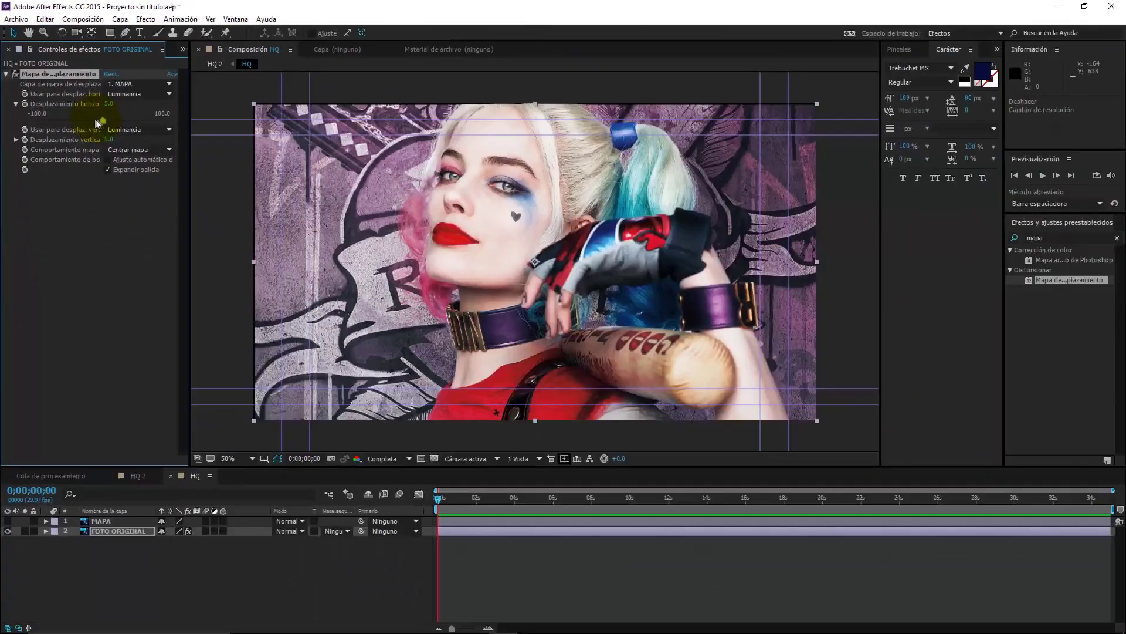
{"action": "mouse_move", "coordinate": [104, 117]}
{"action": "left_mouse_down"}
{"action": "mouse_move", "coordinate": [126, 124]}
{"action": "mouse_move", "coordinate": [98, 131]}
{"action": "left_mouse_up"}
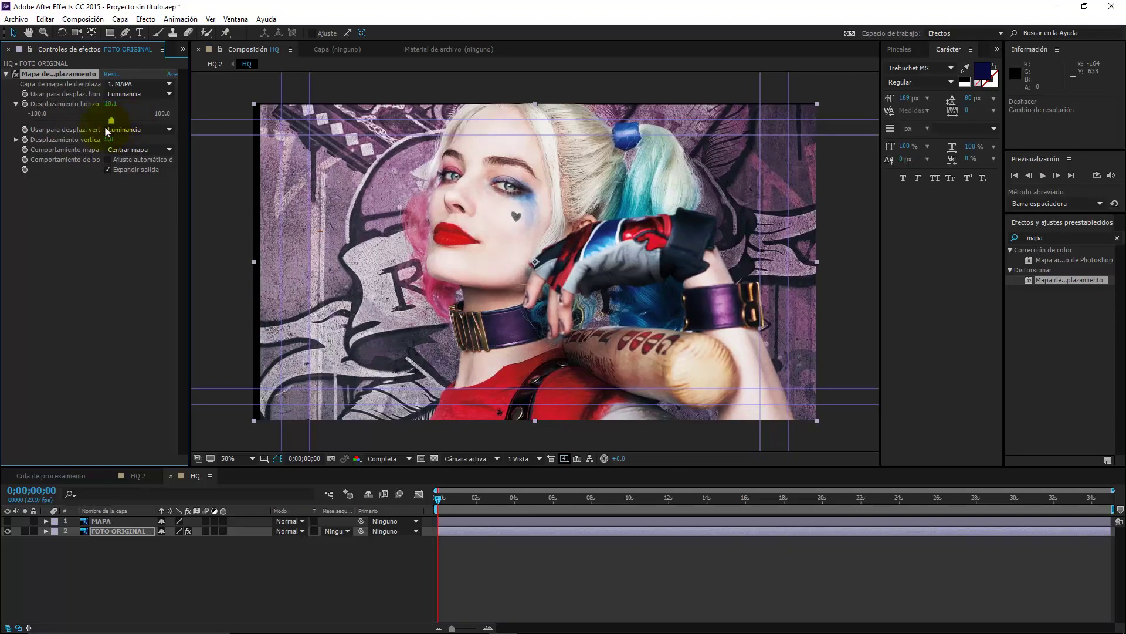
{"action": "left_click_drag", "start_coordinate": [98, 131], "coordinate": [106, 125]}
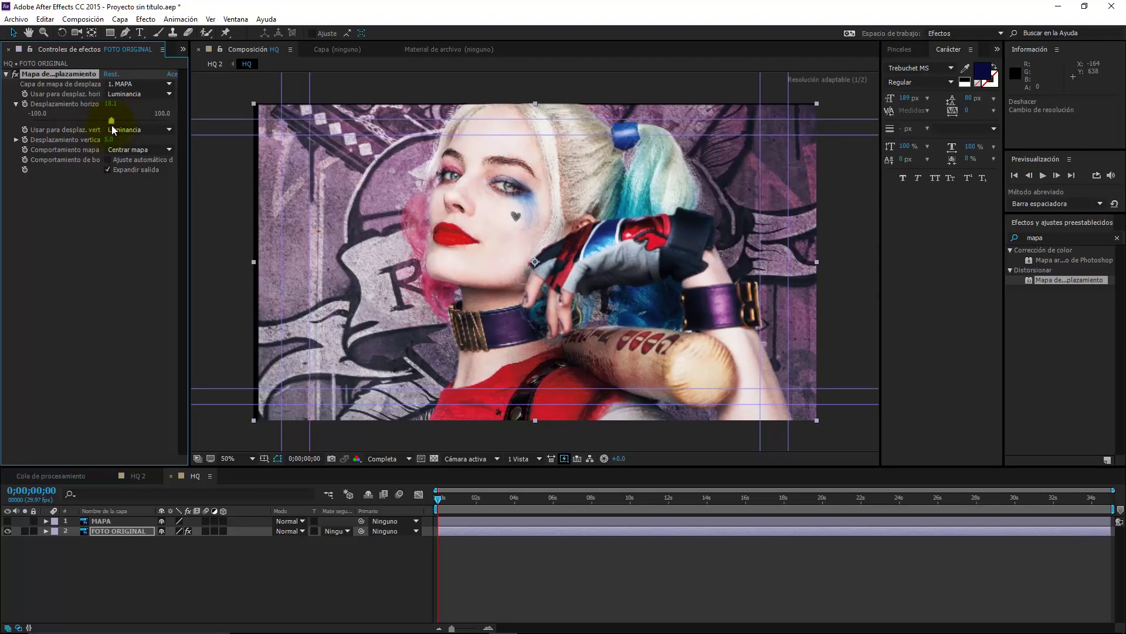
{"action": "left_click", "coordinate": [17, 140]}
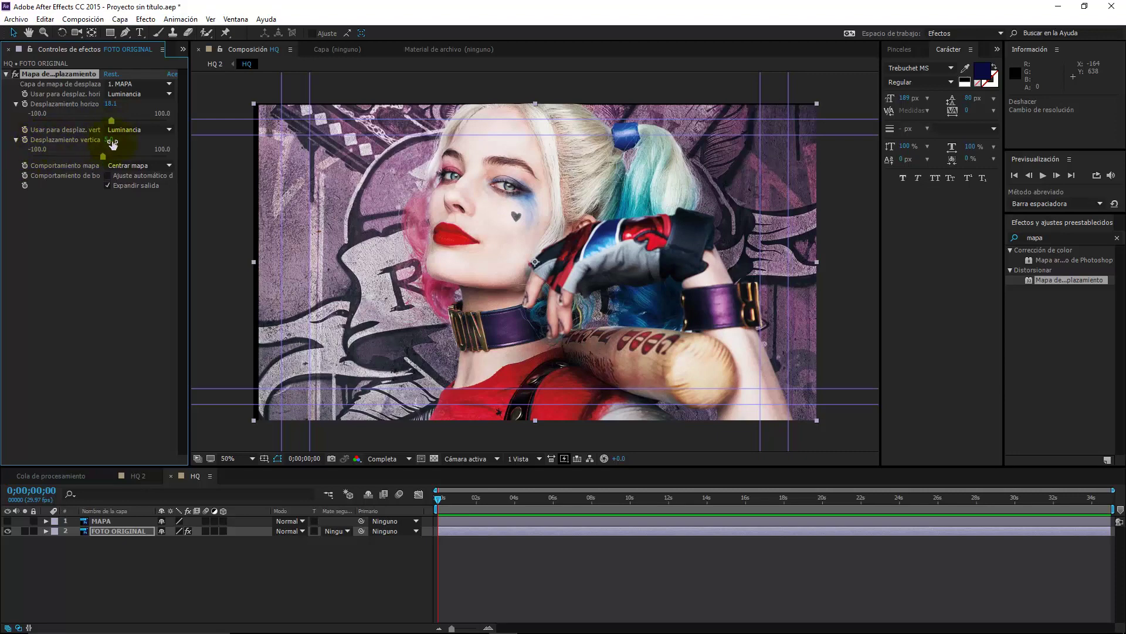
{"action": "left_click_drag", "start_coordinate": [103, 157], "coordinate": [104, 155]}
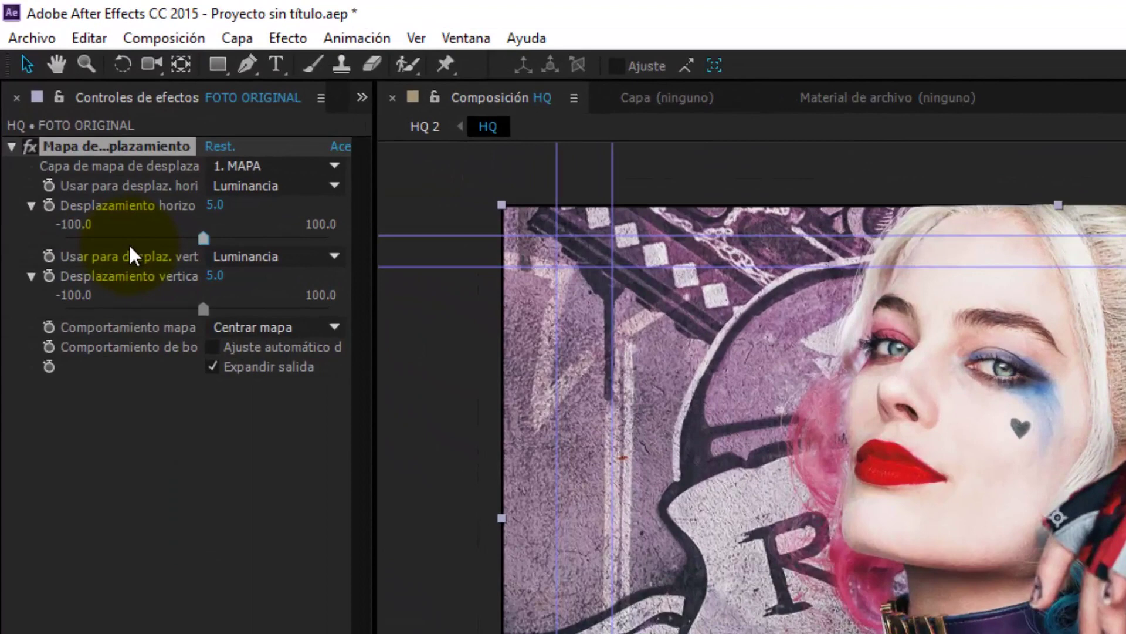
Keyframe both displacement amounts at 5, then later in time set 30 horizontal and 15 vertical
{"action": "left_click", "coordinate": [49, 205]}
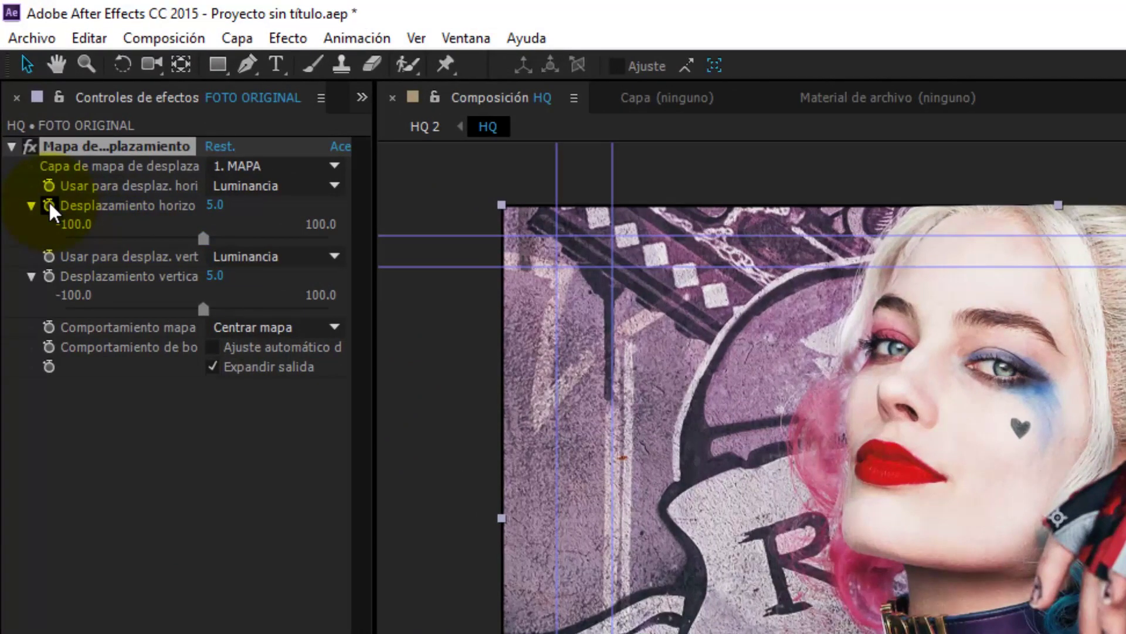
{"action": "left_click", "coordinate": [50, 205]}
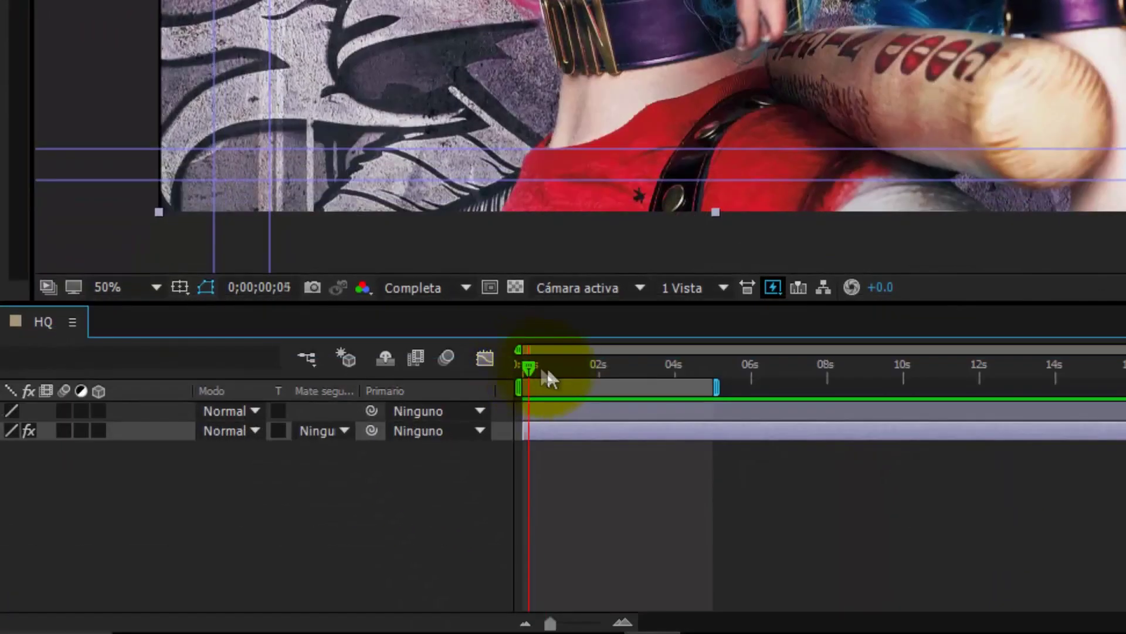
{"action": "left_click_drag", "start_coordinate": [531, 369], "coordinate": [631, 372]}
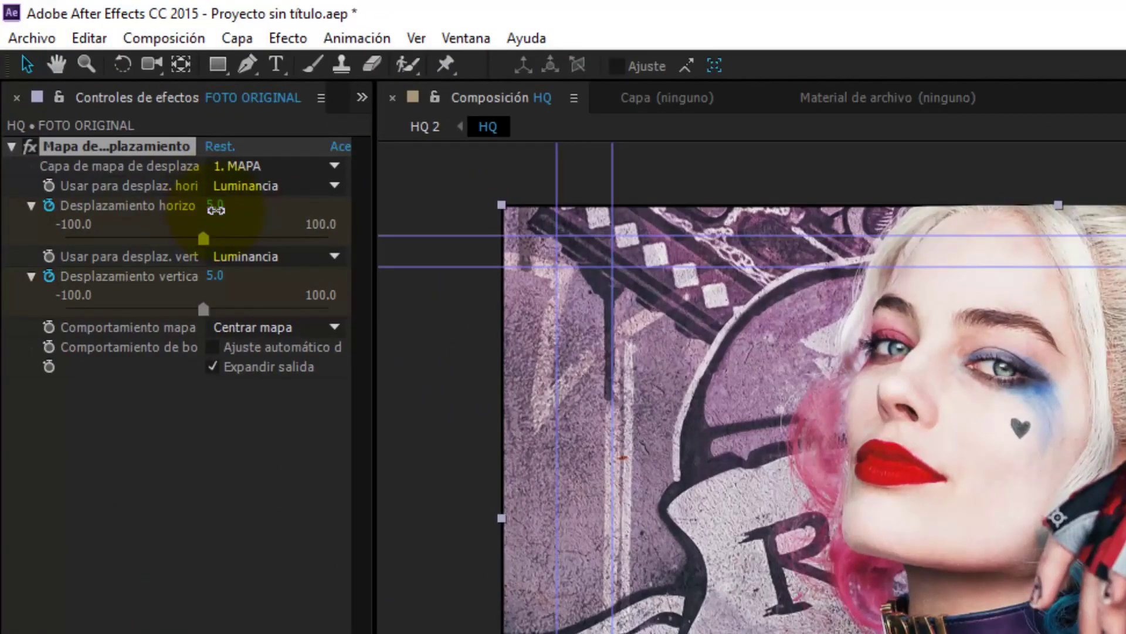
{"action": "left_click", "coordinate": [213, 204]}
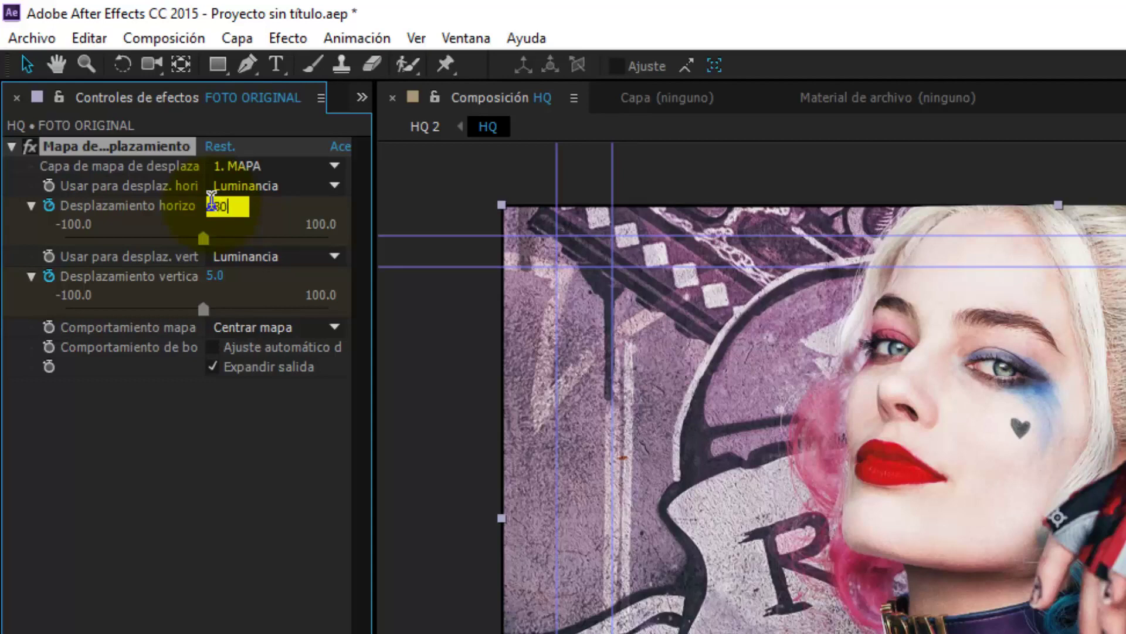
{"action": "left_click", "coordinate": [246, 309]}
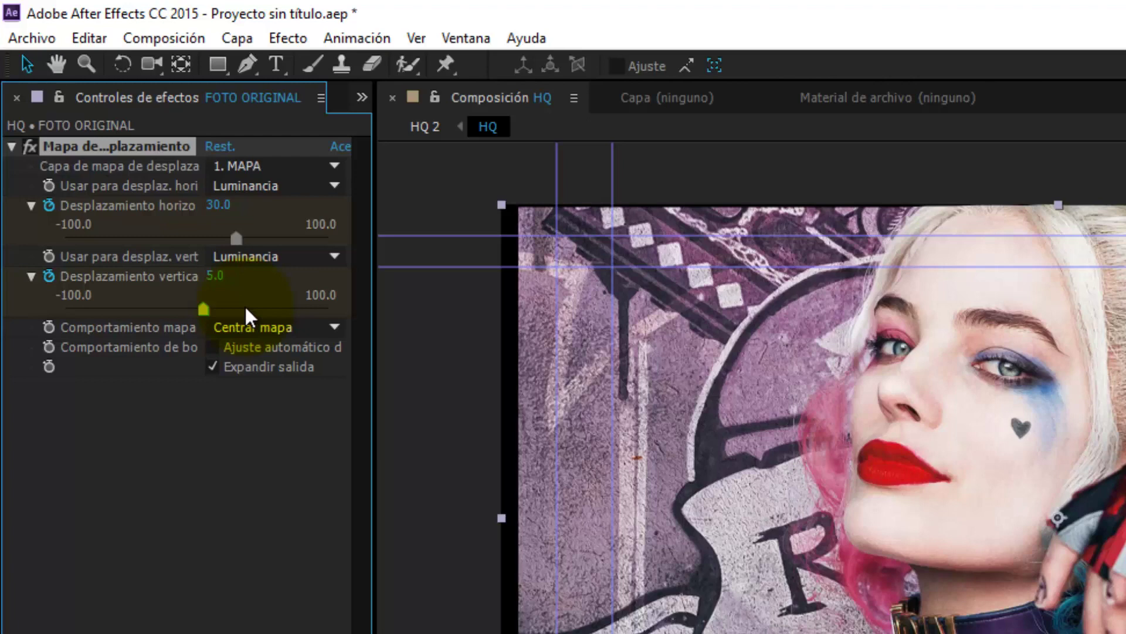
{"action": "left_click", "coordinate": [227, 276]}
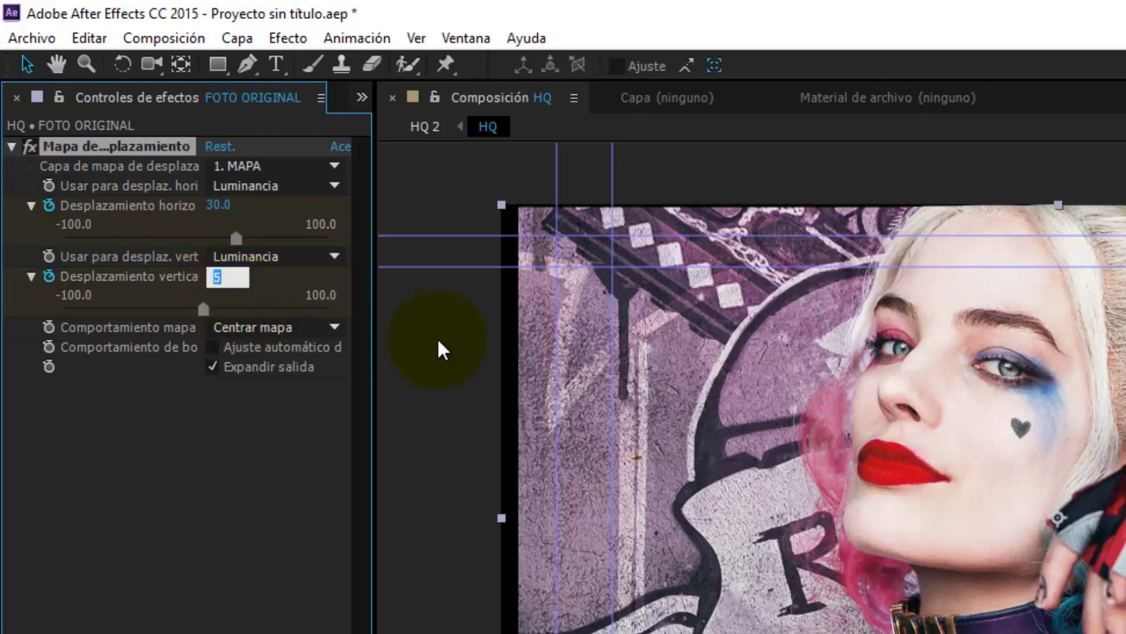
{"action": "type", "text": "15"}
{"action": "key", "text": "Return"}
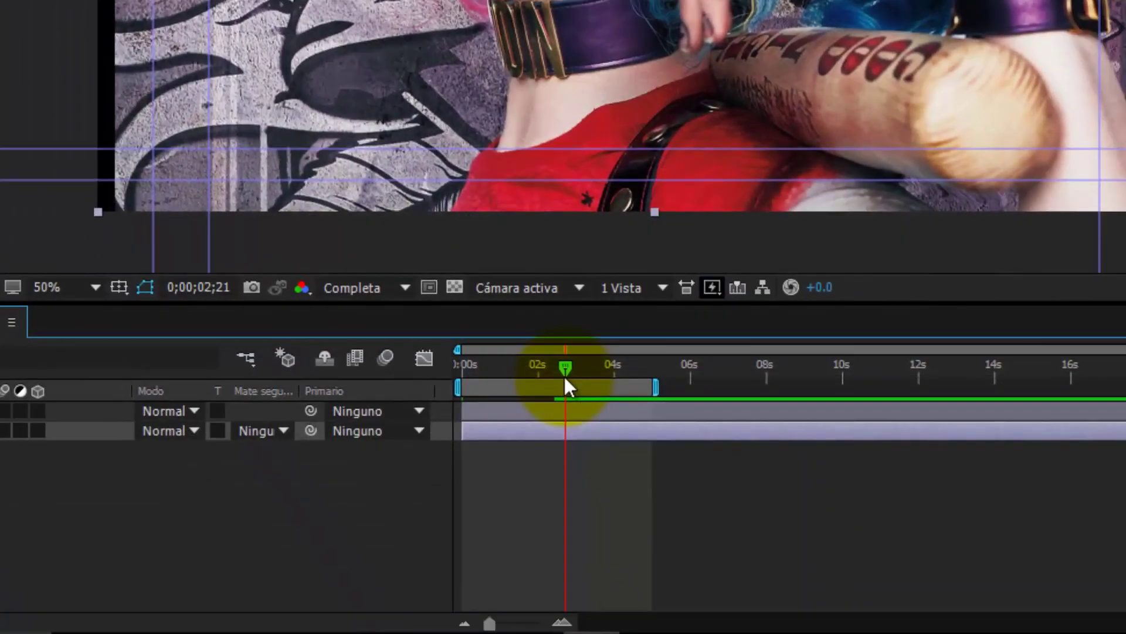
Further along at 0;00;04;29, keyframe both horizontal and vertical displacement back to 5
{"action": "left_click_drag", "start_coordinate": [566, 382], "coordinate": [652, 362]}
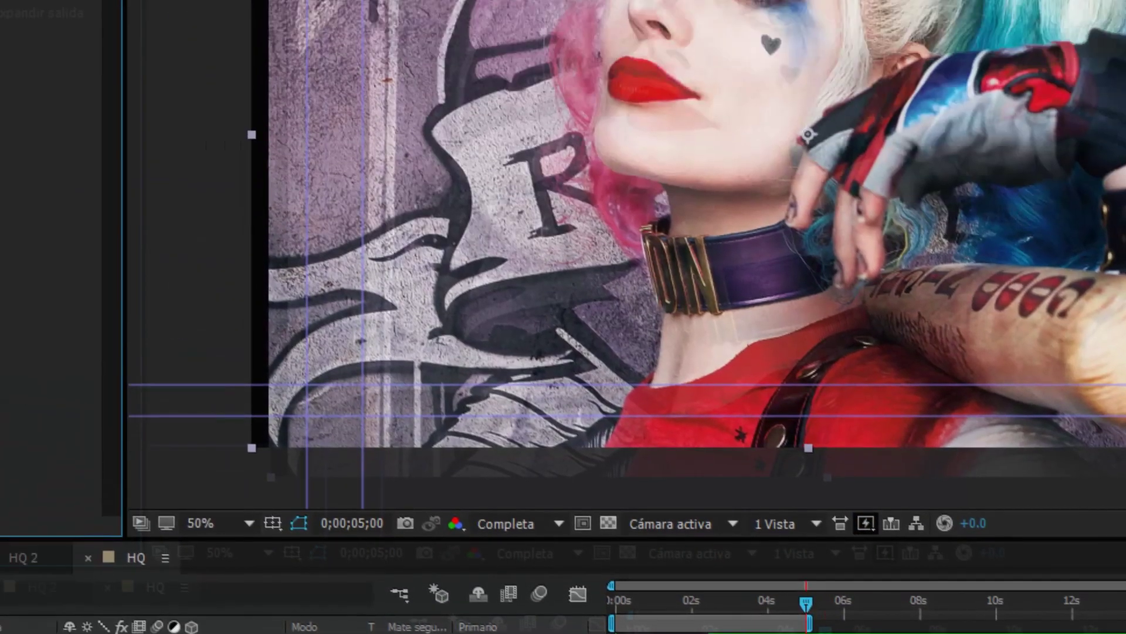
{"action": "left_click", "coordinate": [218, 208]}
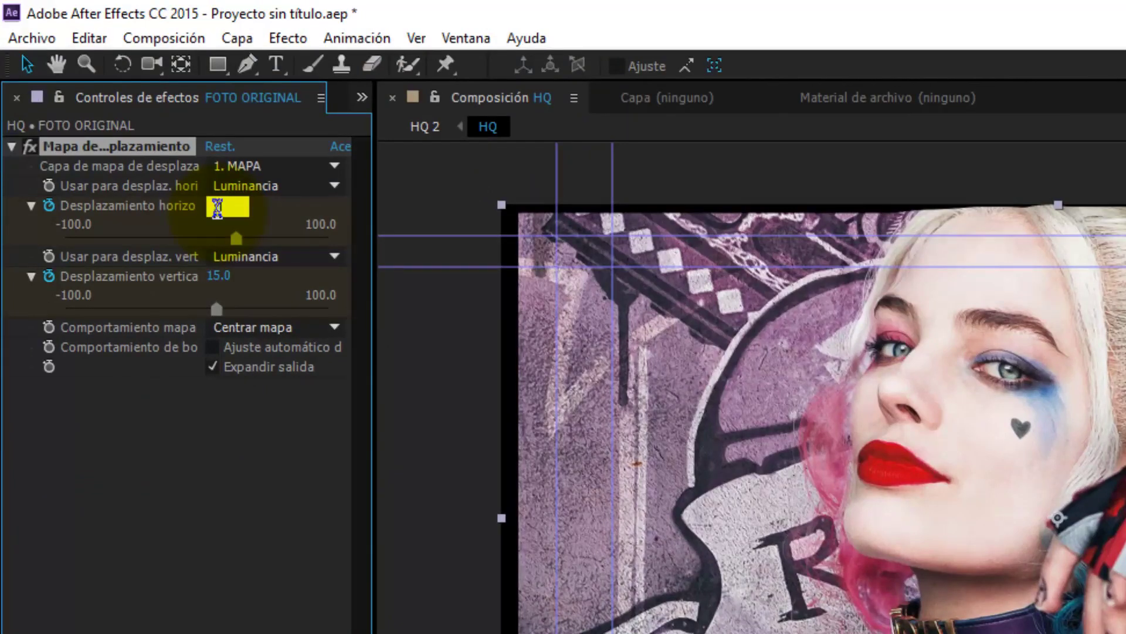
{"action": "type", "text": "5"}
{"action": "left_click", "coordinate": [229, 277]}
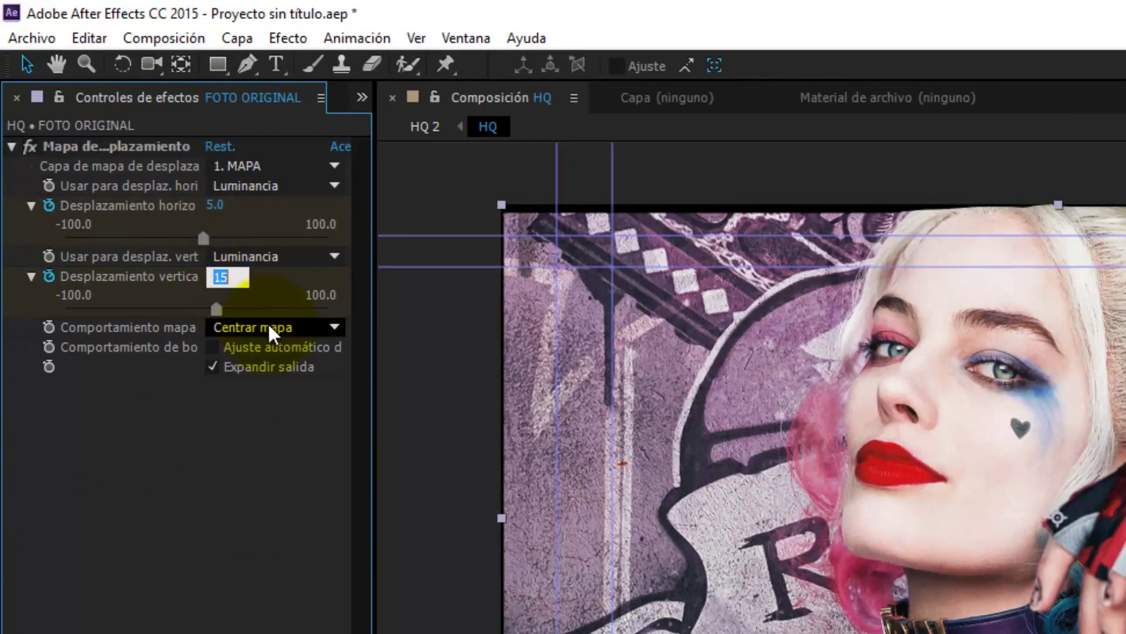
{"action": "type", "text": "5"}
{"action": "key", "text": "Return"}
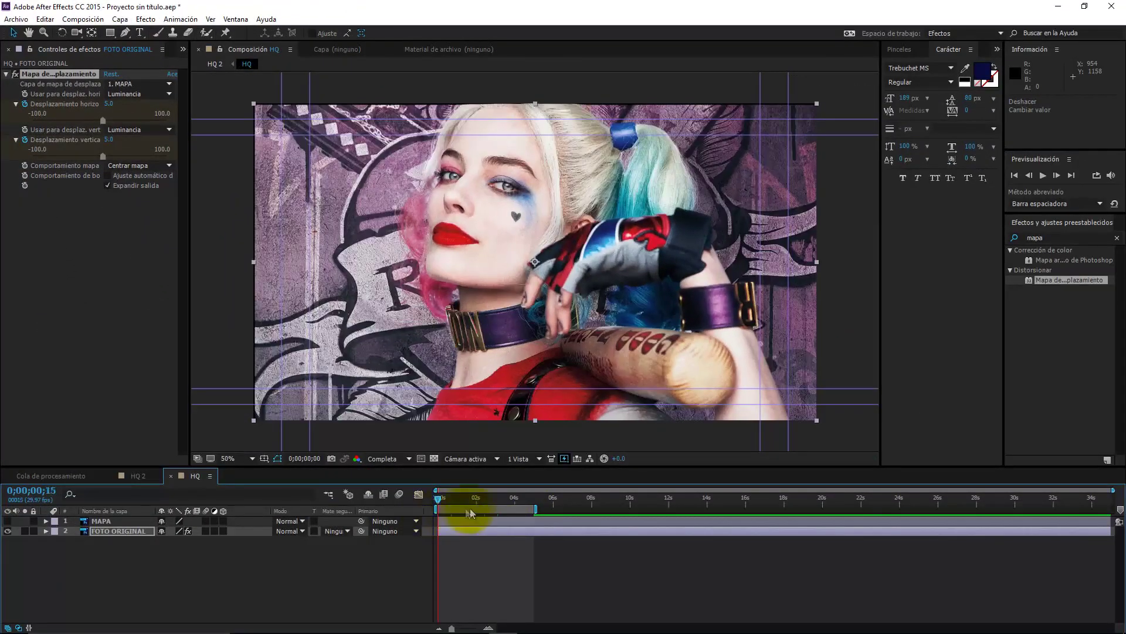
Stop playback and replay the HQ composition from frame 0 as a RAM preview
{"action": "key", "text": "space"}
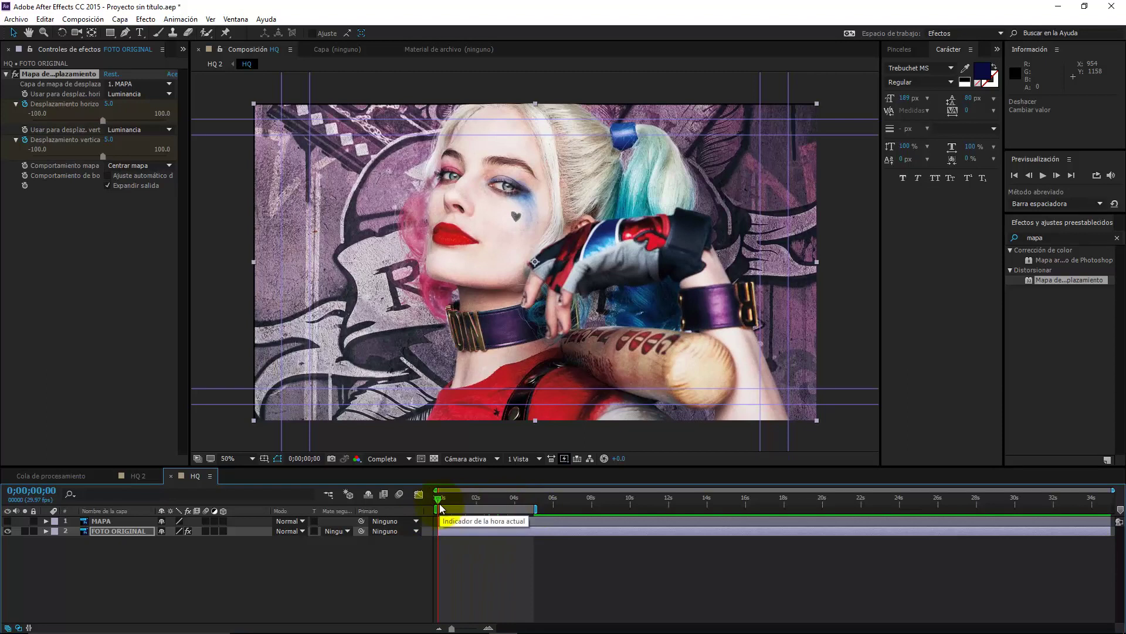
{"action": "key", "text": "space"}
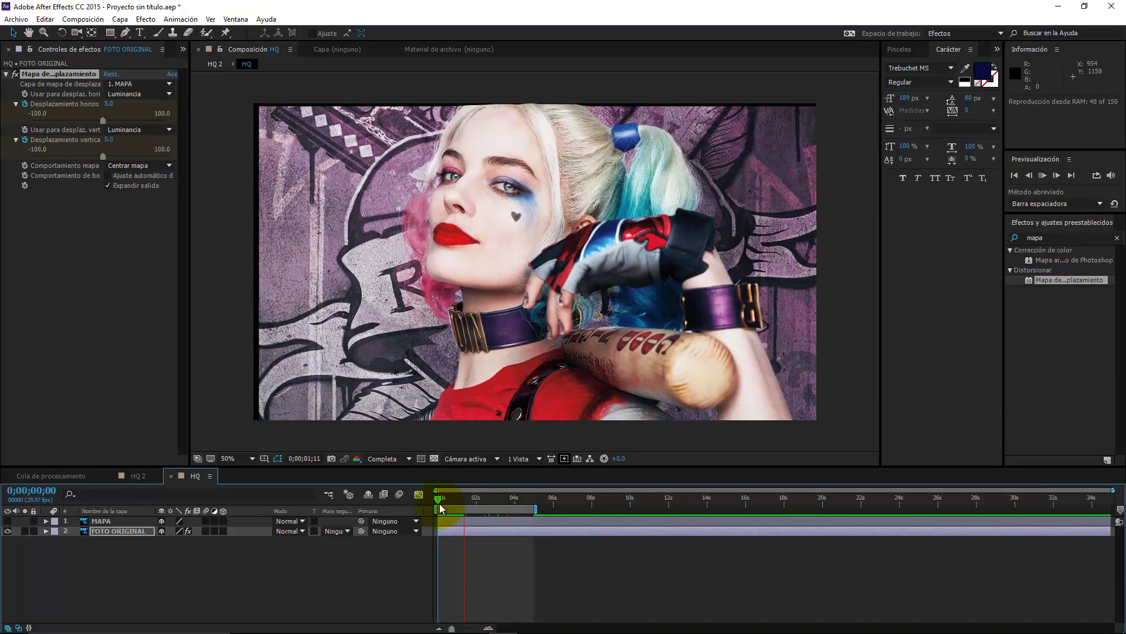